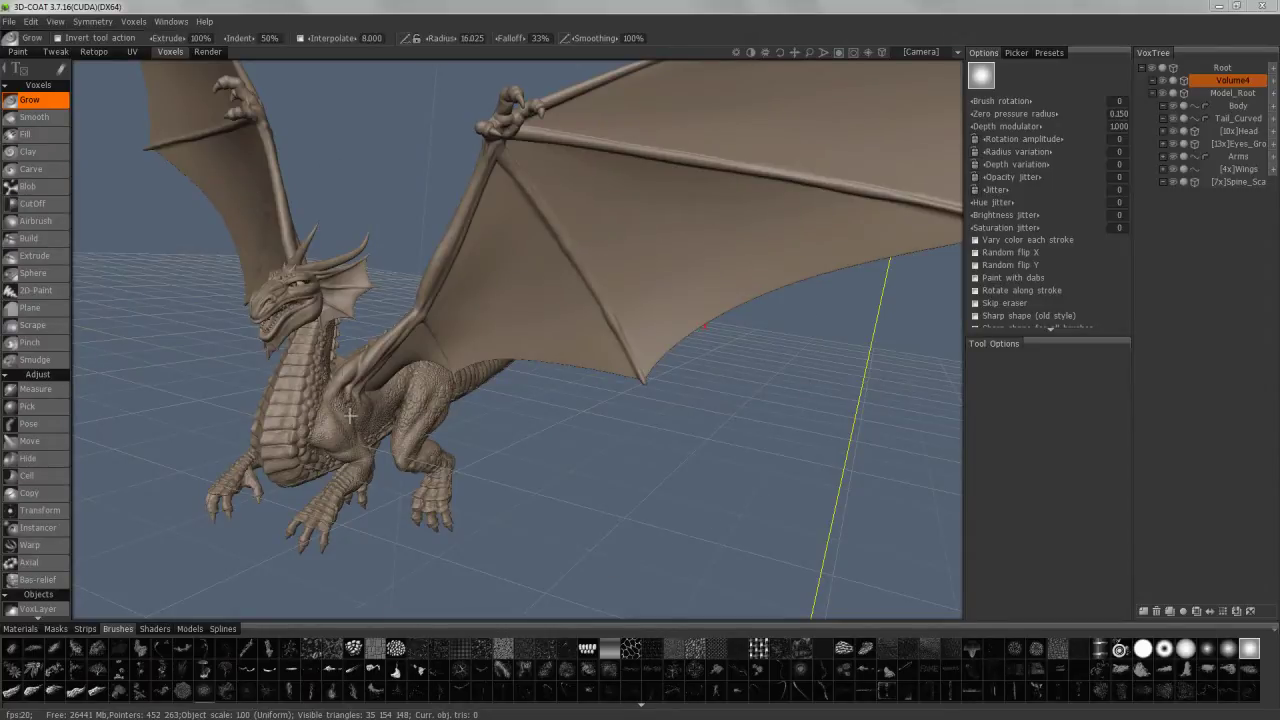
Hide the dragon's body and isolate the Wings volume so every other part of the model is hidden.
left_click_drag(444, 280, 403, 286, "alt")
mouse_move(403, 286)
right_mouse_down("alt")
mouse_move(426, 229)
mouse_move(405, 285)
right_mouse_up("alt")
left_click_drag(405, 285, 380, 297, "alt")
right_click_drag(380, 297, 318, 302, "alt")
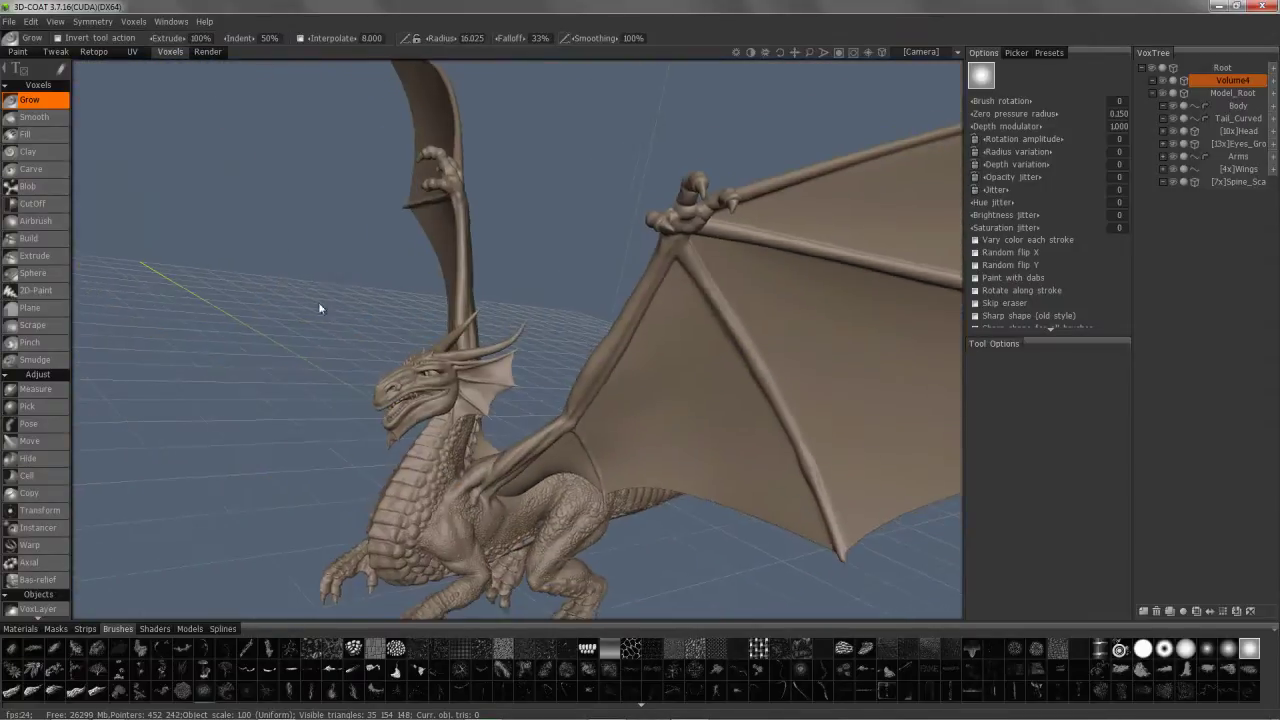
middle_click_drag(318, 302, 373, 411, "alt")
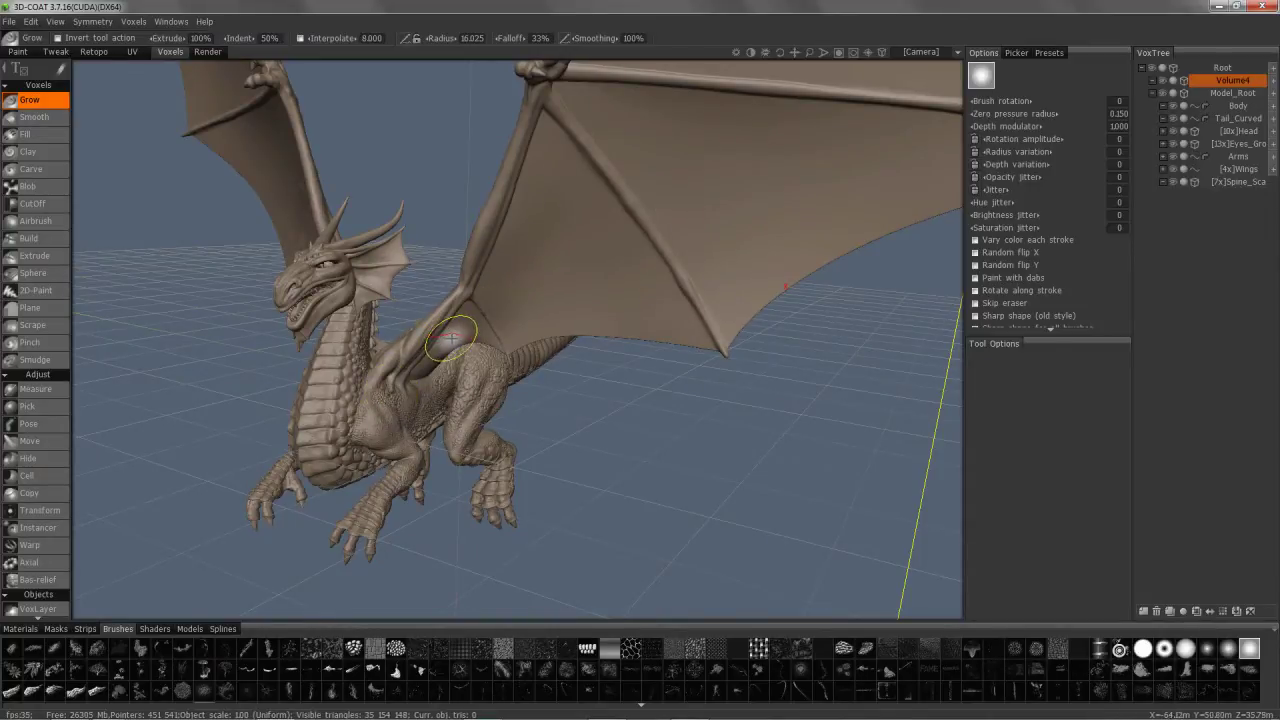
left_click_drag(503, 370, 540, 383, "alt")
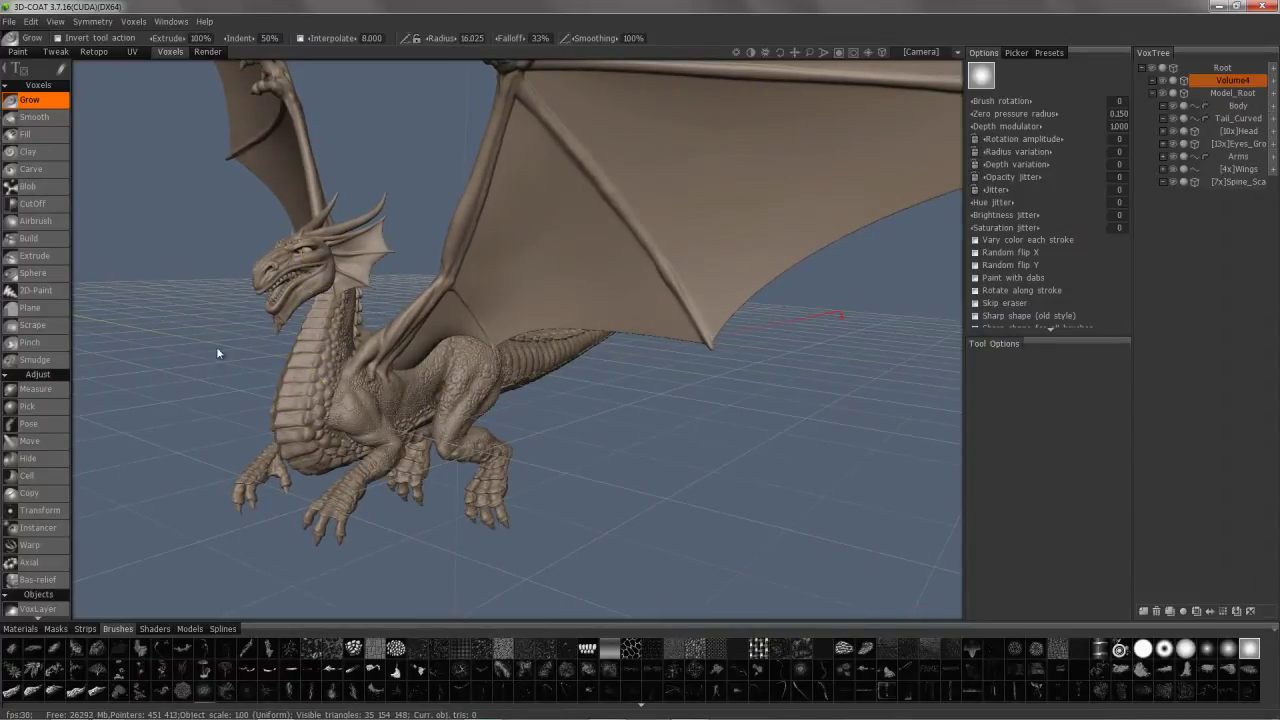
left_click(1173, 105)
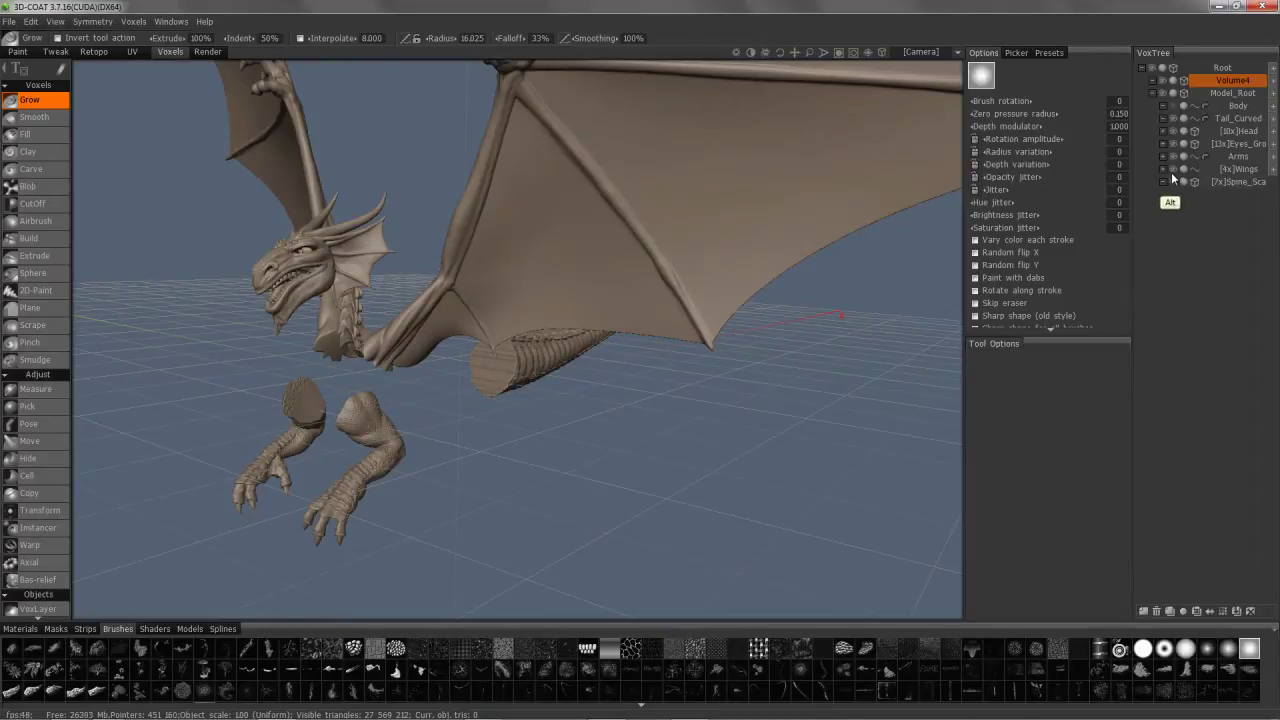
left_click(1173, 168, "alt")
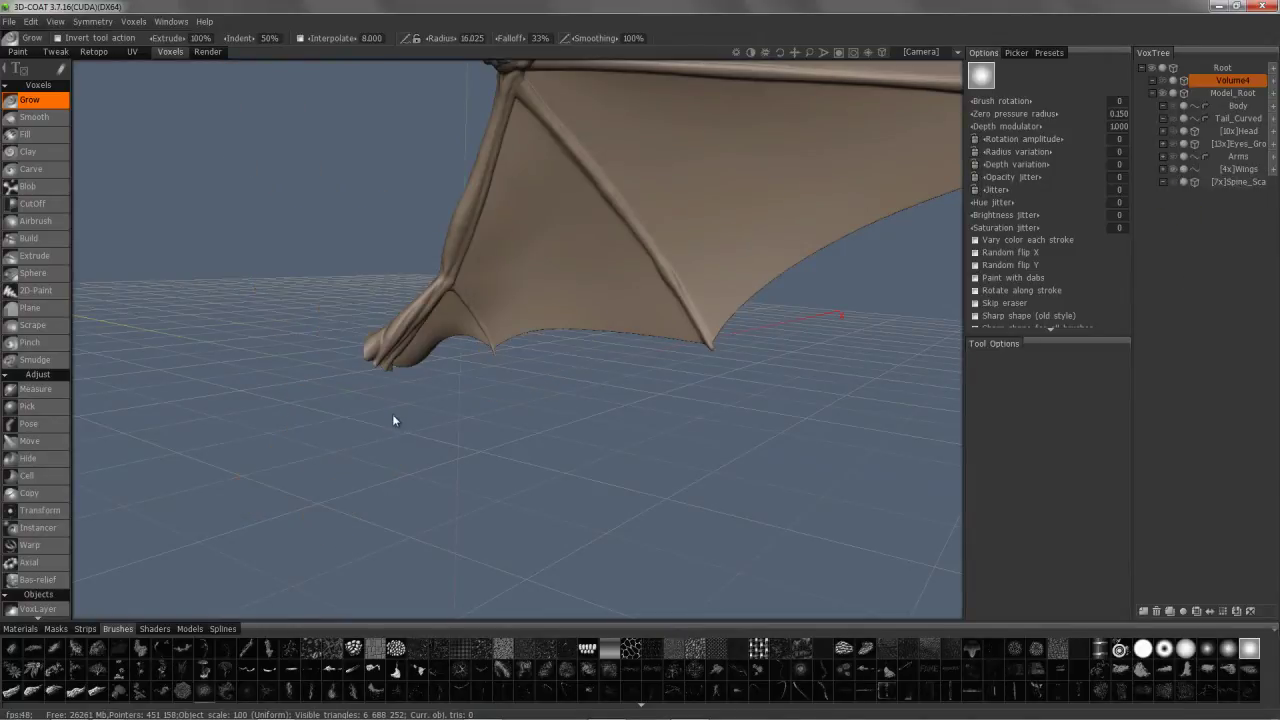
Examine the wing's bones and membrane up close, briefly overlaying the wireframe to check mesh density.
mouse_move(338, 316)
left_mouse_down()
mouse_move(463, 326)
mouse_move(446, 217)
mouse_move(414, 374)
mouse_move(345, 440)
mouse_move(310, 440)
mouse_move(340, 410)
mouse_move(322, 396)
mouse_move(337, 374)
mouse_move(327, 369)
mouse_move(340, 384)
mouse_move(220, 480)
left_mouse_up()
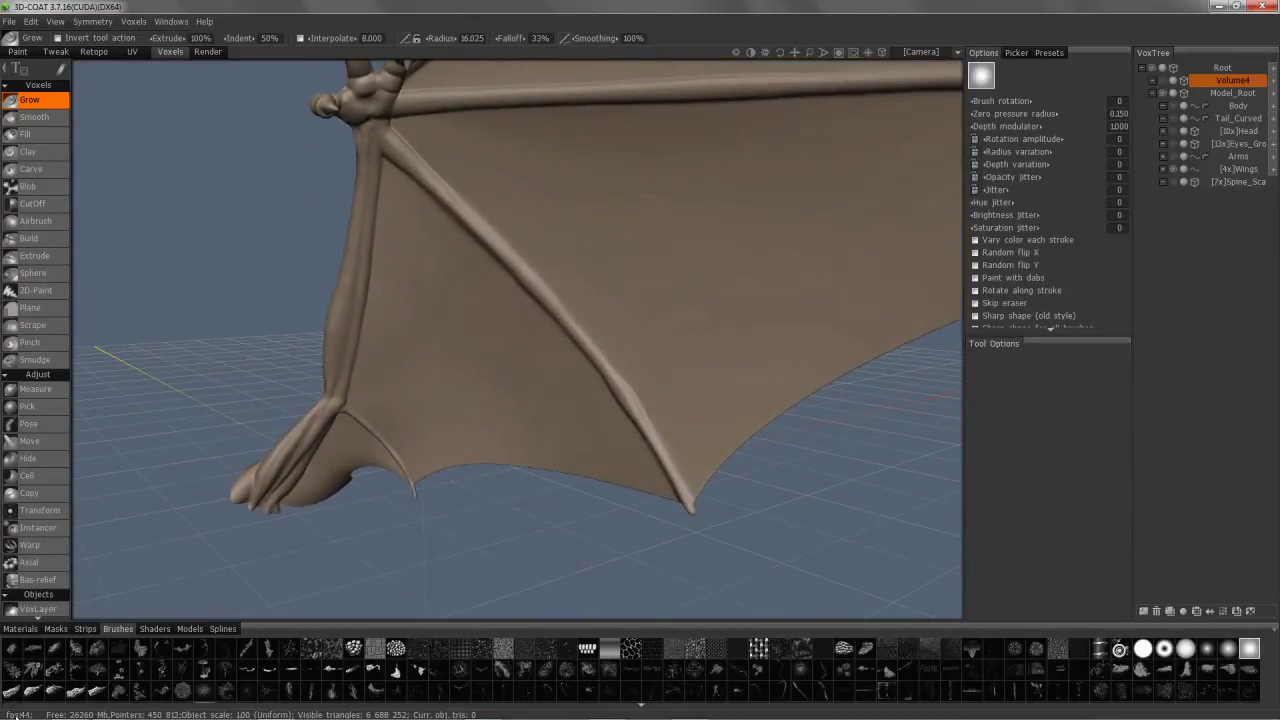
mouse_move(325, 235)
left_mouse_down()
mouse_move(367, 307)
mouse_move(380, 374)
mouse_move(389, 269)
mouse_move(400, 380)
mouse_move(316, 343)
mouse_move(357, 340)
left_mouse_up()
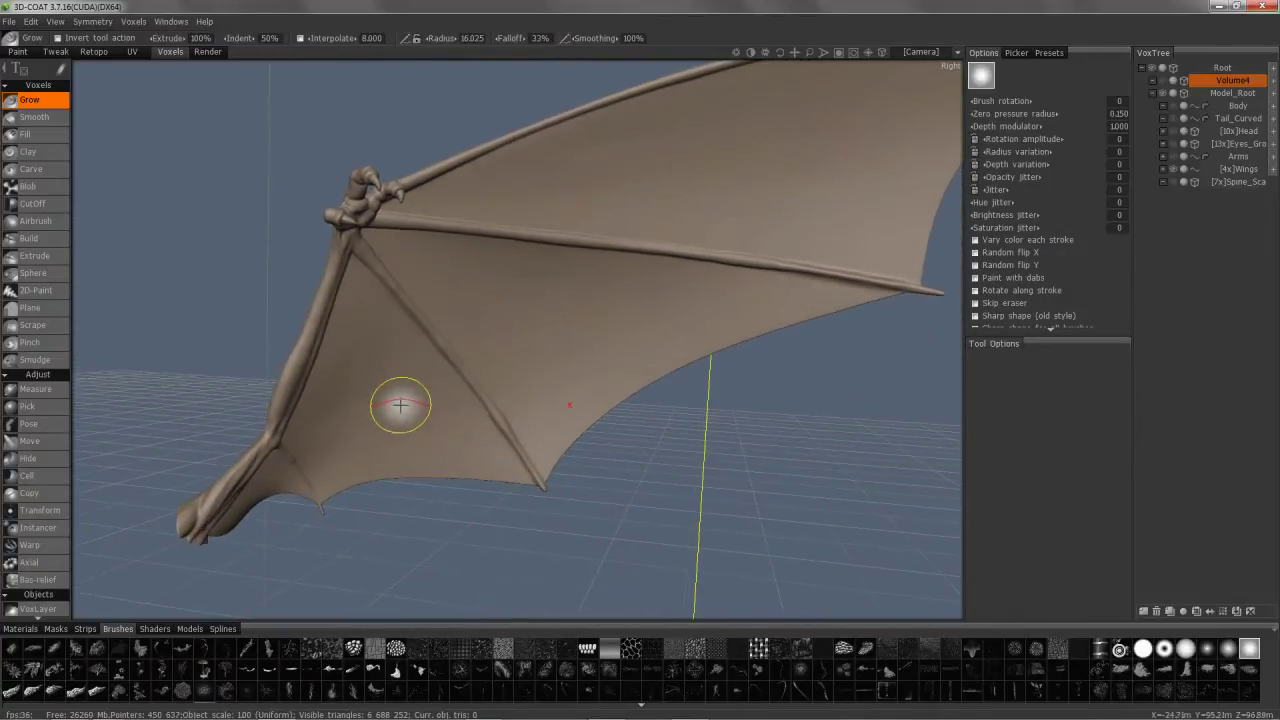
left_click_drag(400, 406, 385, 350, "alt")
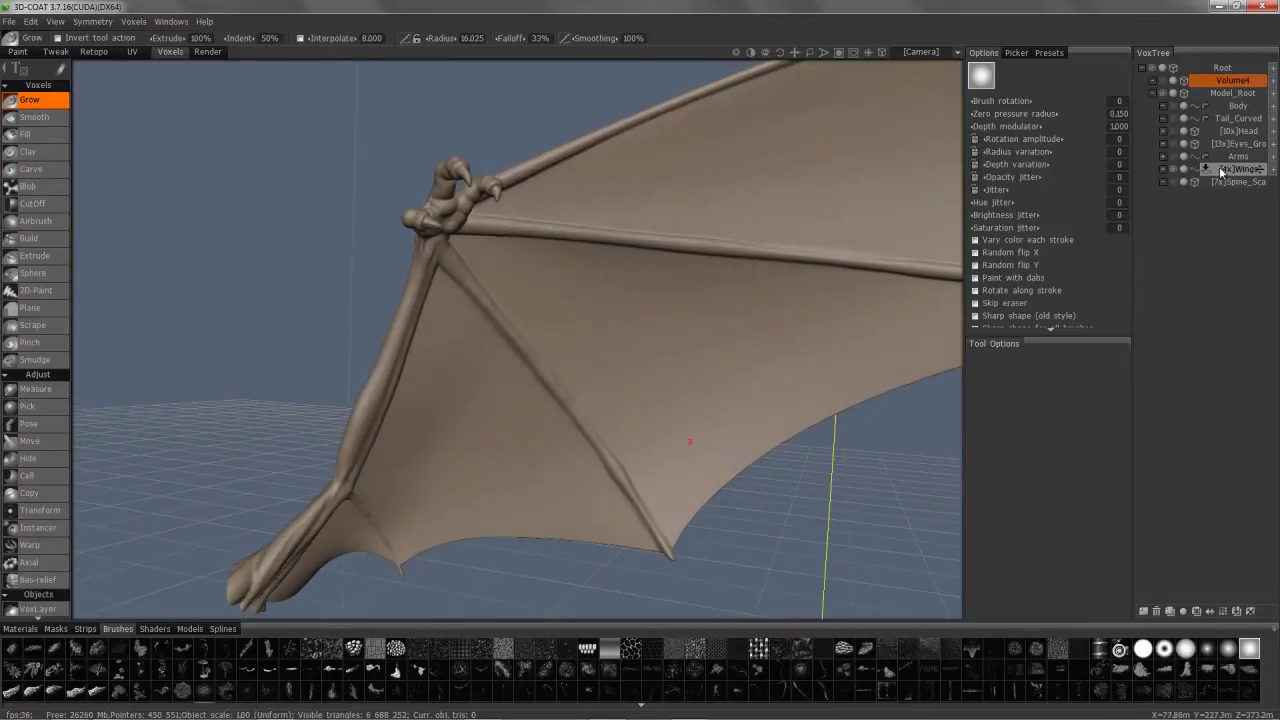
scroll(520, 386, "up", 5)
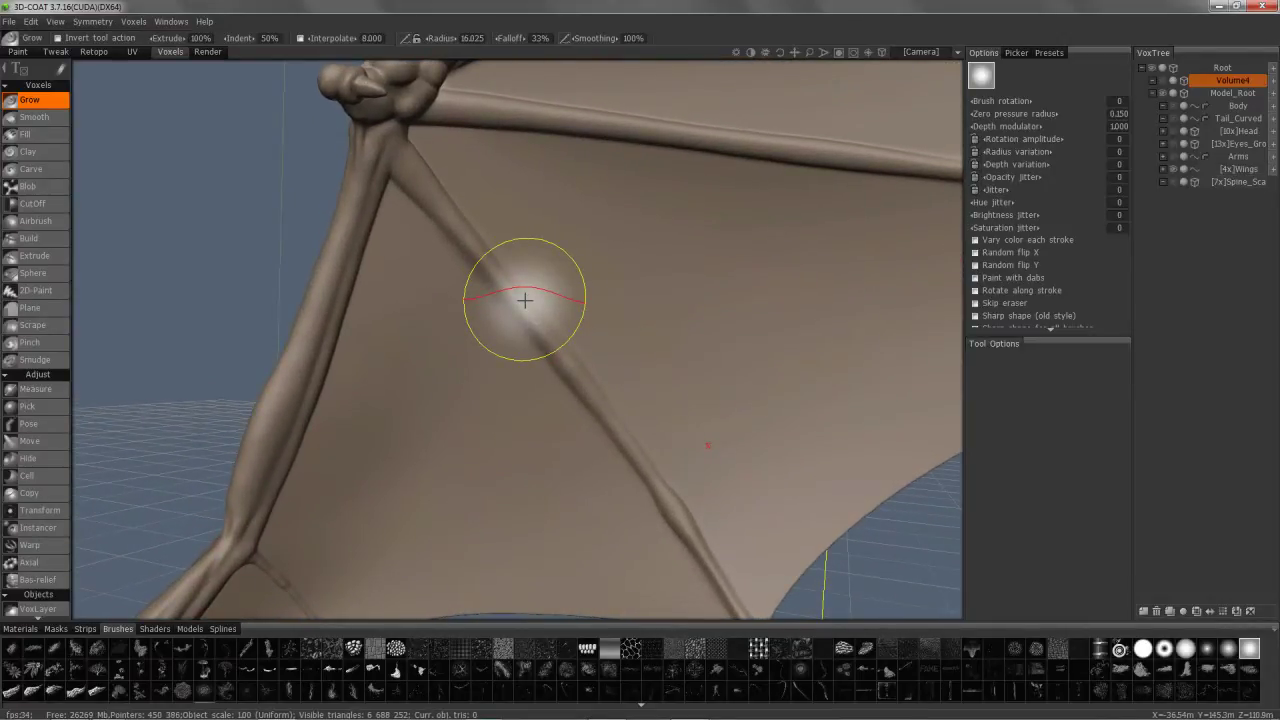
right_click_drag(427, 228, 502, 226, "alt")
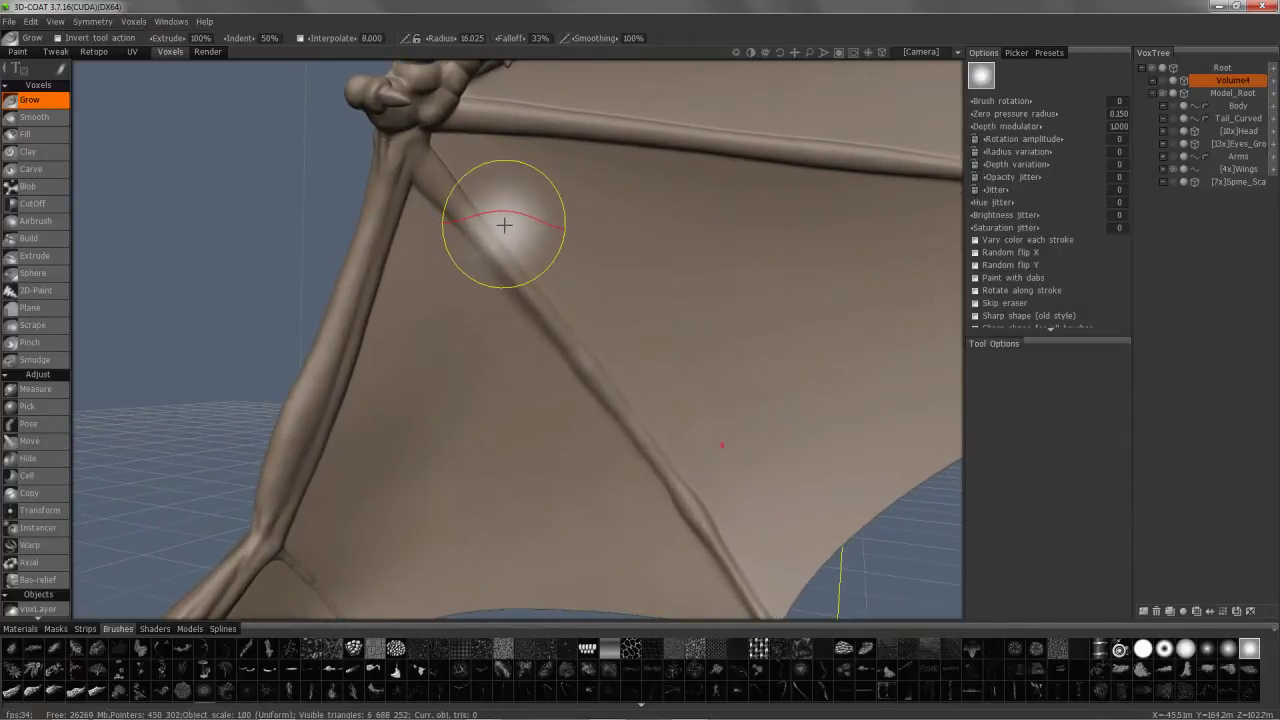
scroll(504, 225, "up", 5)
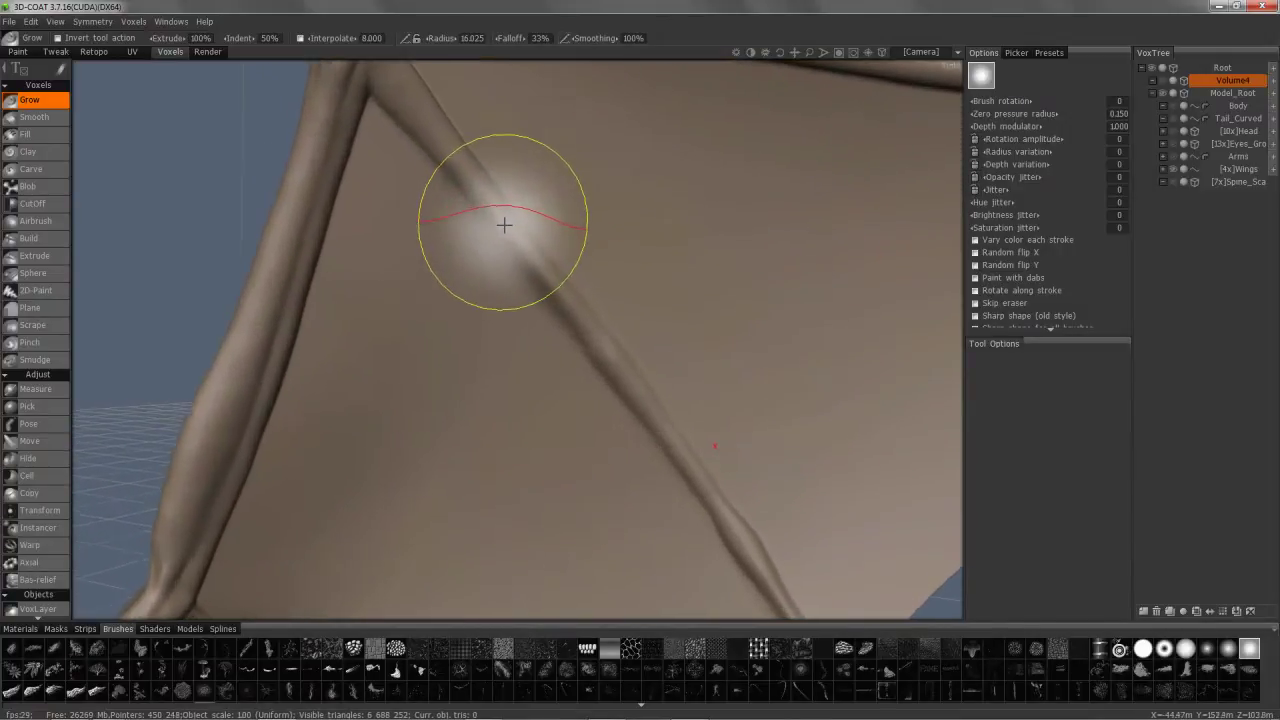
scroll(504, 225, "up", 2)
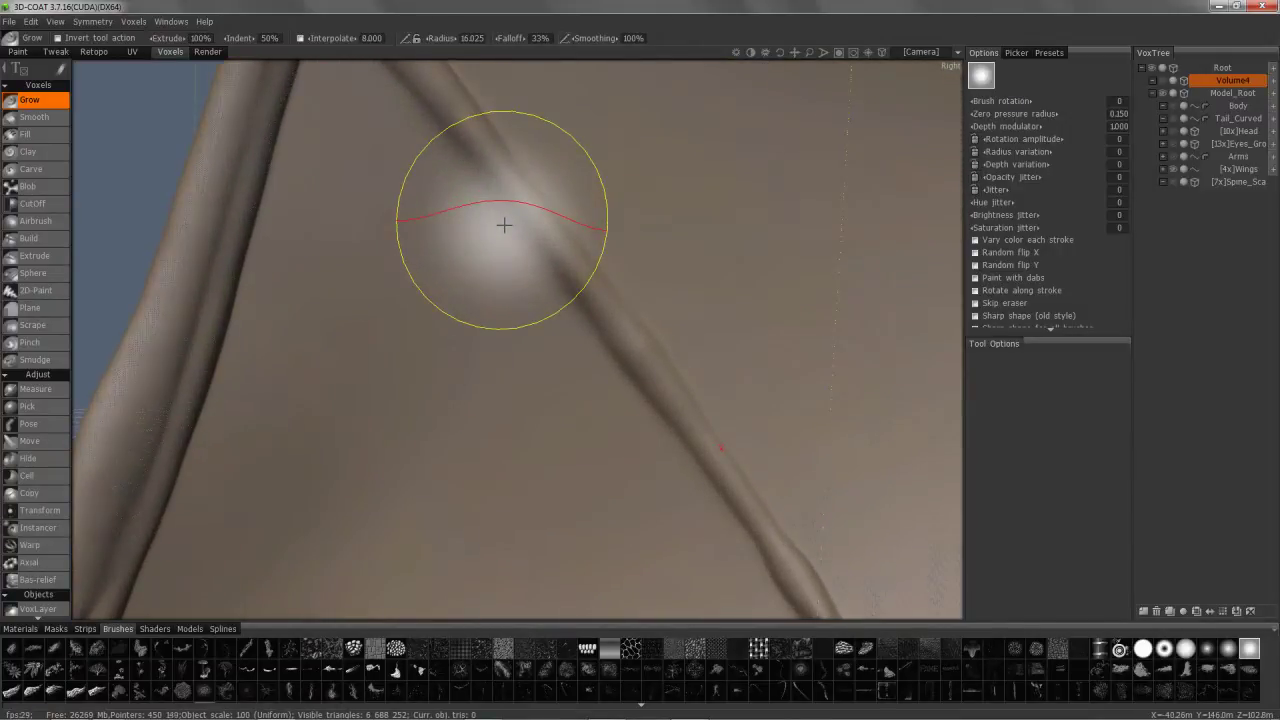
scroll(504, 225, "up", 5)
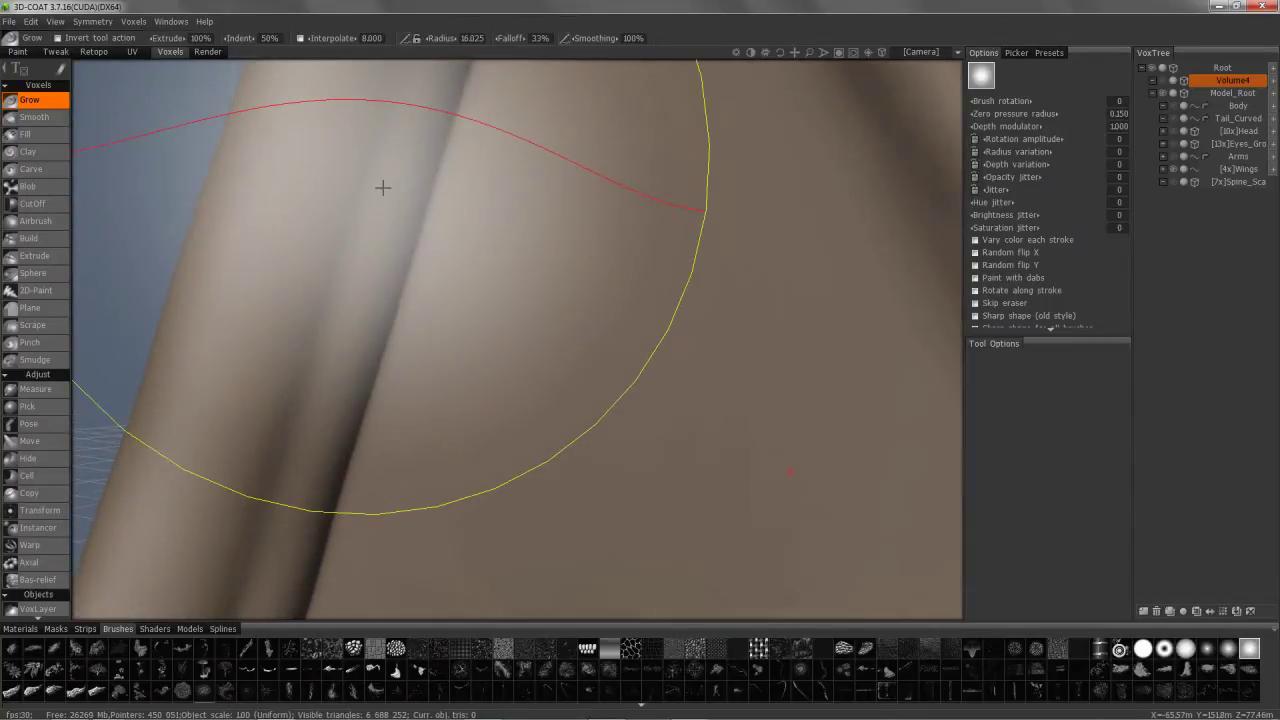
key("w")
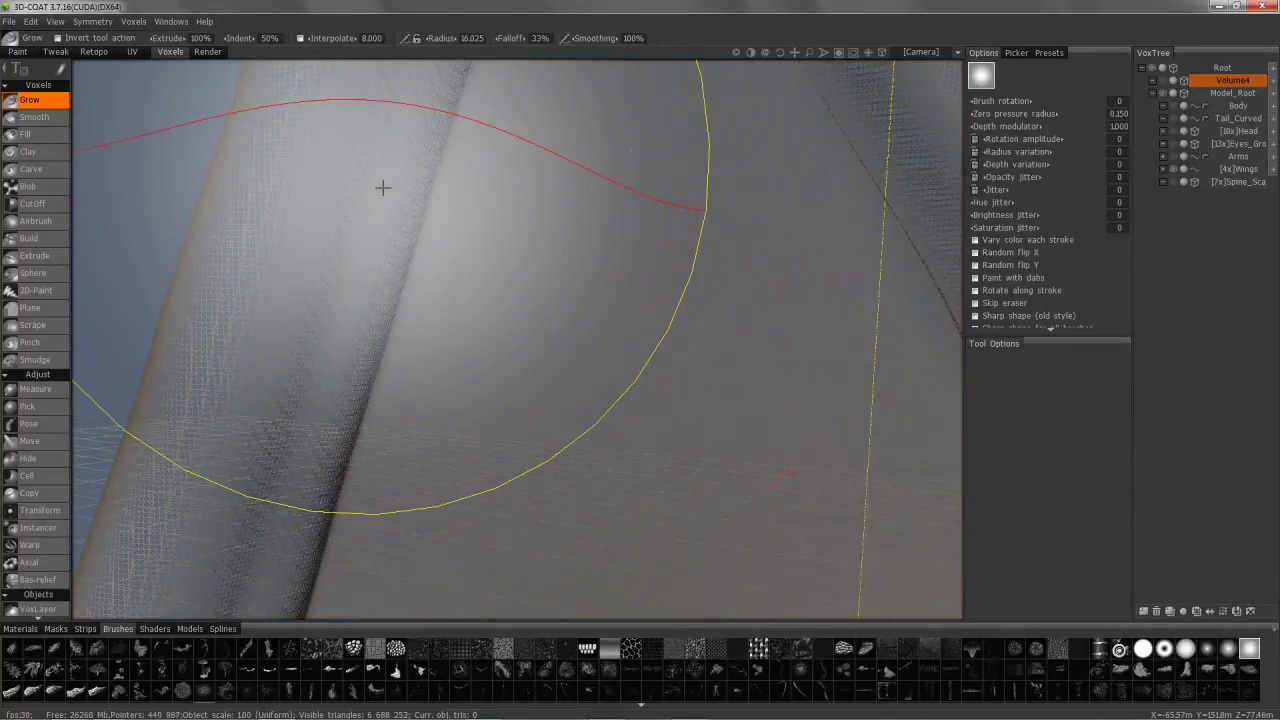
key("w")
scroll(382, 187, "down", 8)
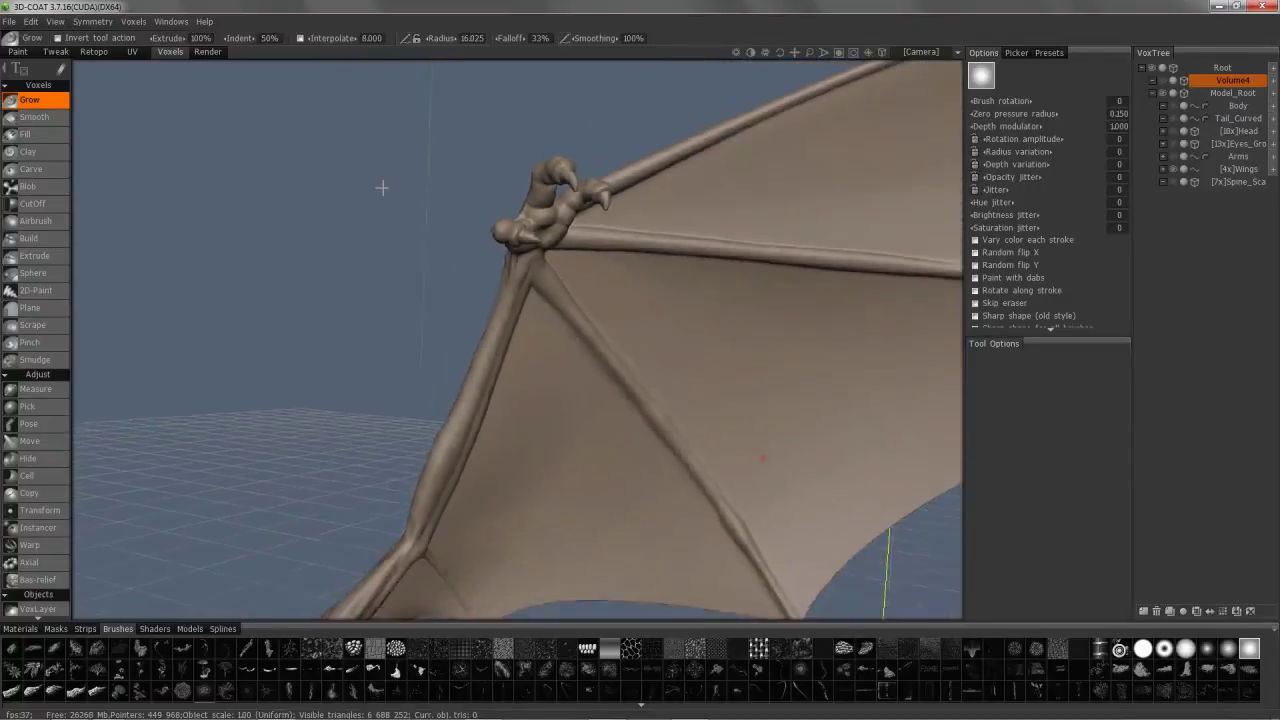
Make the Wings volume active and inspect its full-resolution membrane mesh at close range in wireframe.
mouse_move(441, 272)
right_mouse_down()
mouse_move(474, 309)
mouse_move(446, 377)
mouse_move(457, 349)
mouse_move(657, 313)
right_mouse_up()
left_click_drag(658, 314, 672, 340, "alt")
left_click(1239, 170)
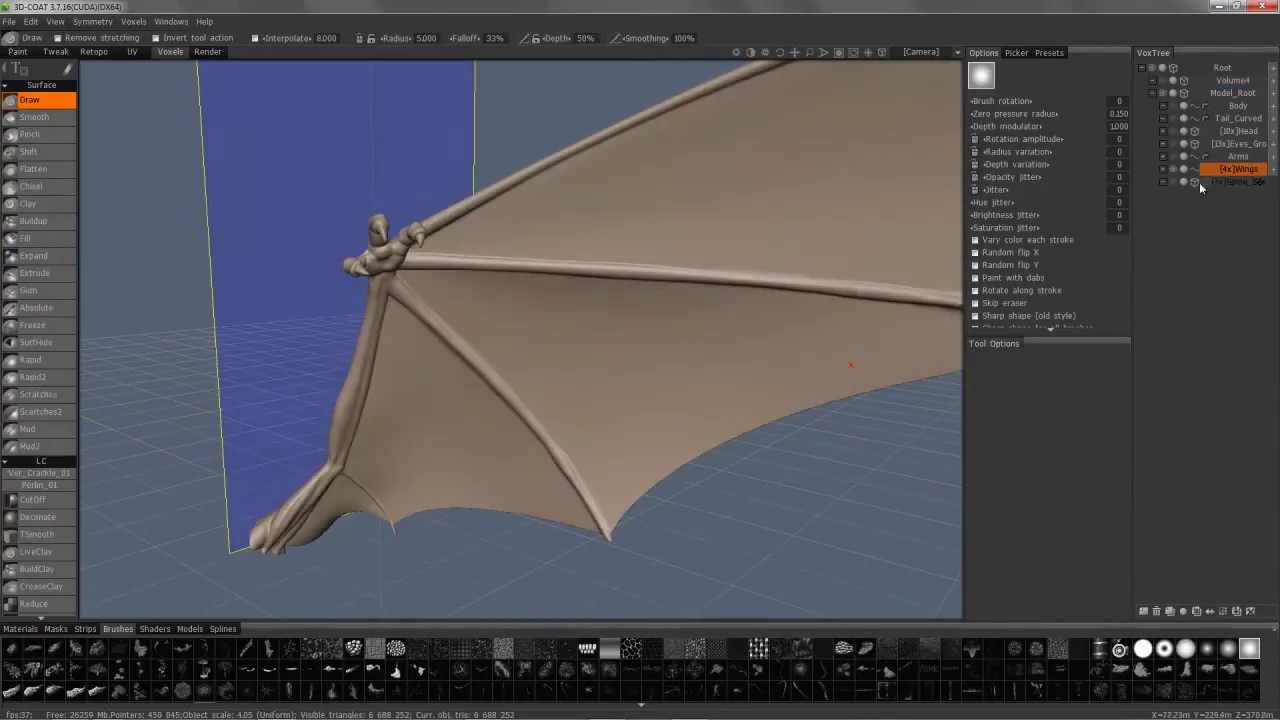
scroll(414, 400, "up", 10)
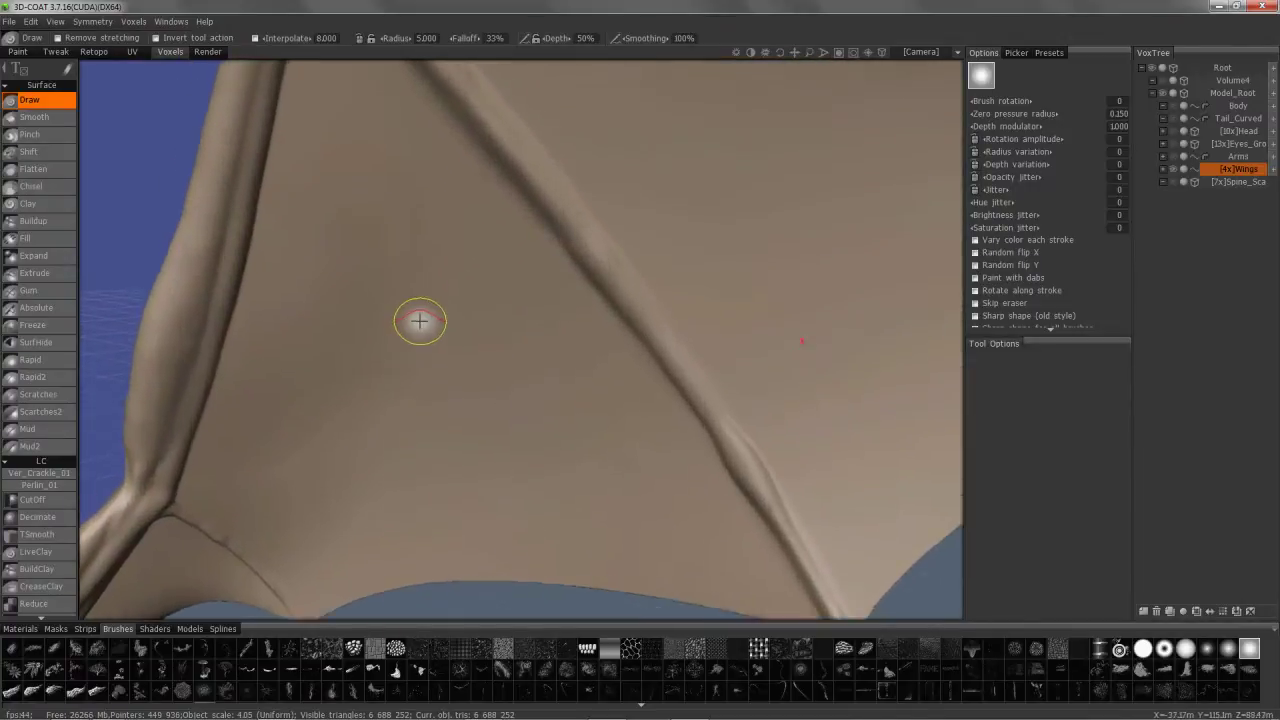
scroll(419, 320, "up", 8)
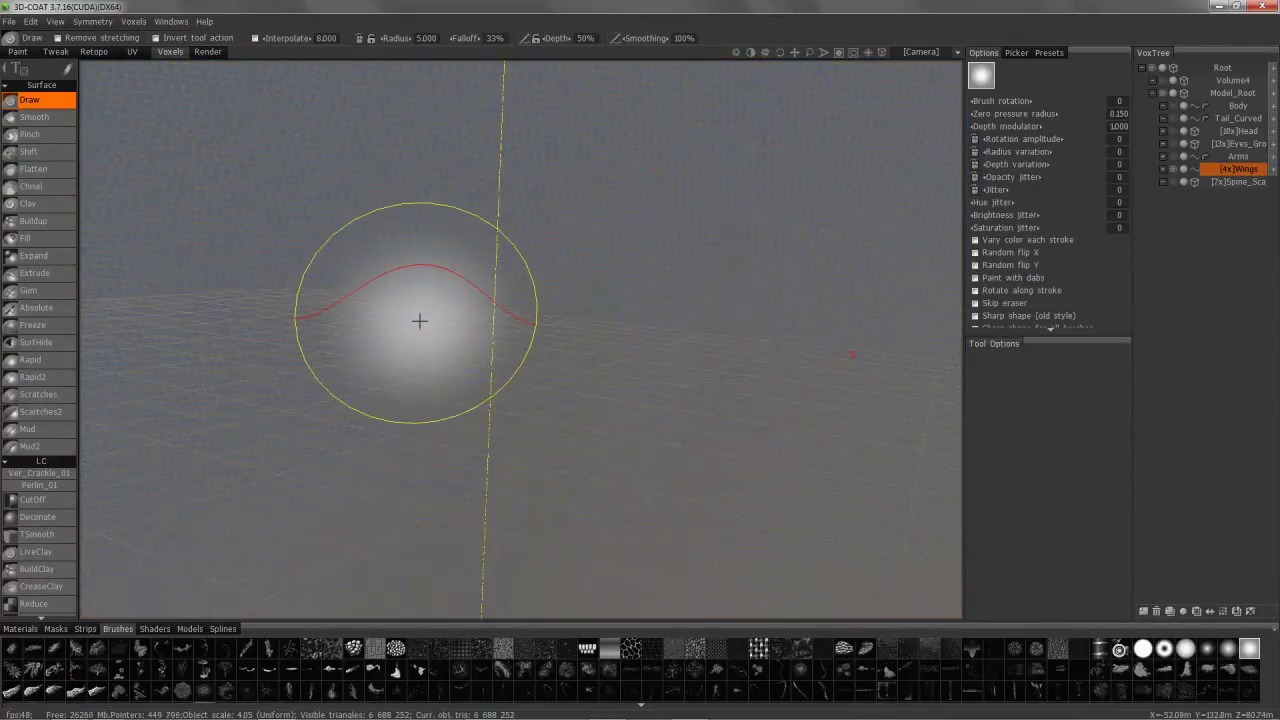
scroll(419, 320, "down", 12)
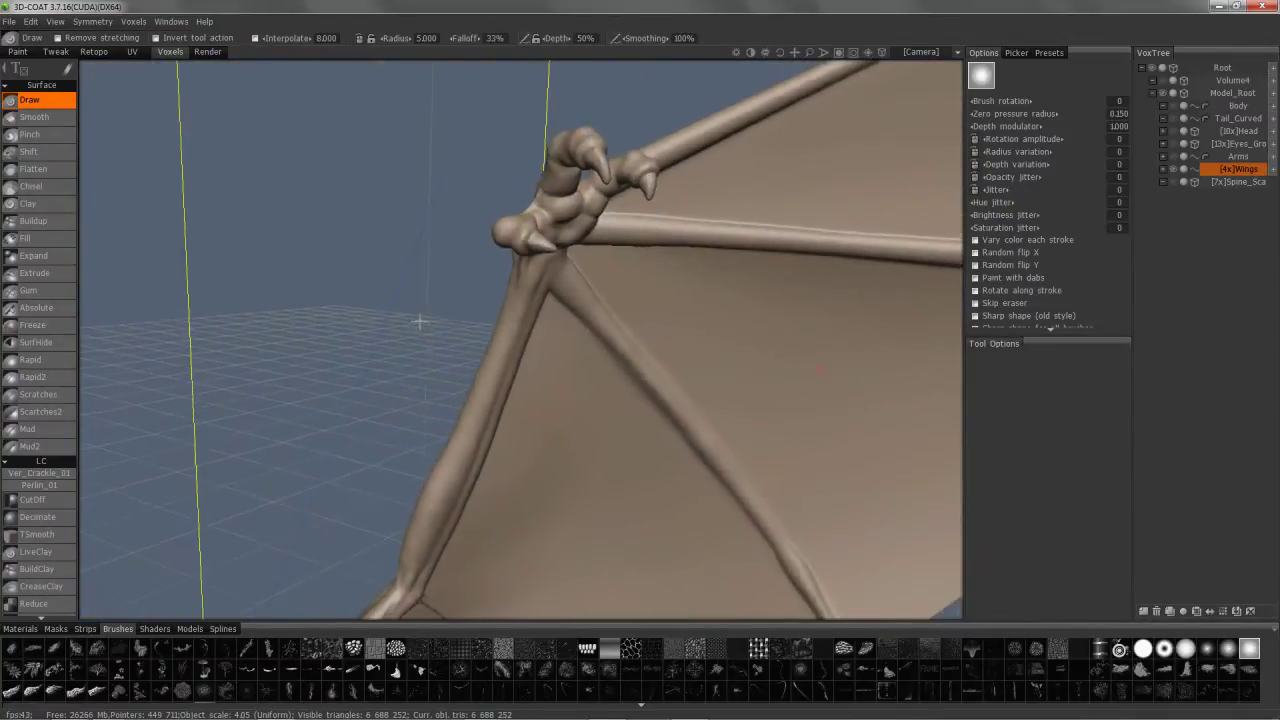
scroll(419, 320, "down", 2)
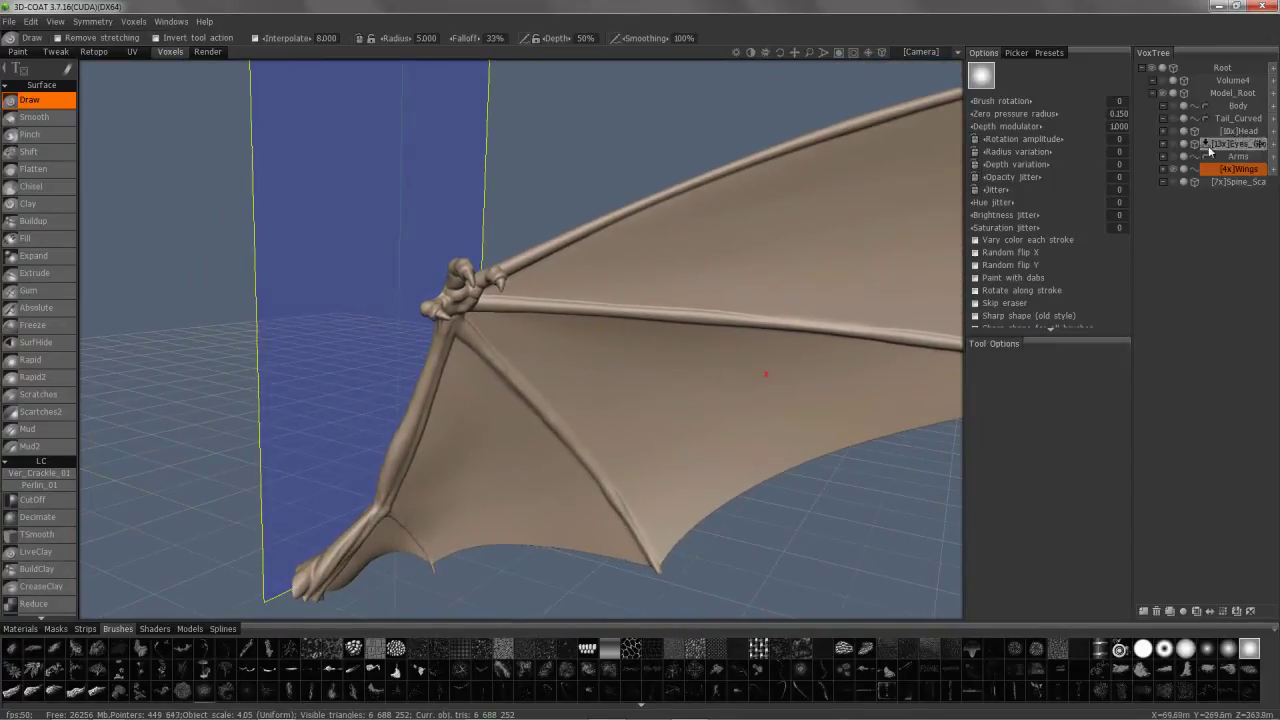
Set the proxy visualisation mode to Reduce 4X for the Wings volume.
left_click(134, 21)
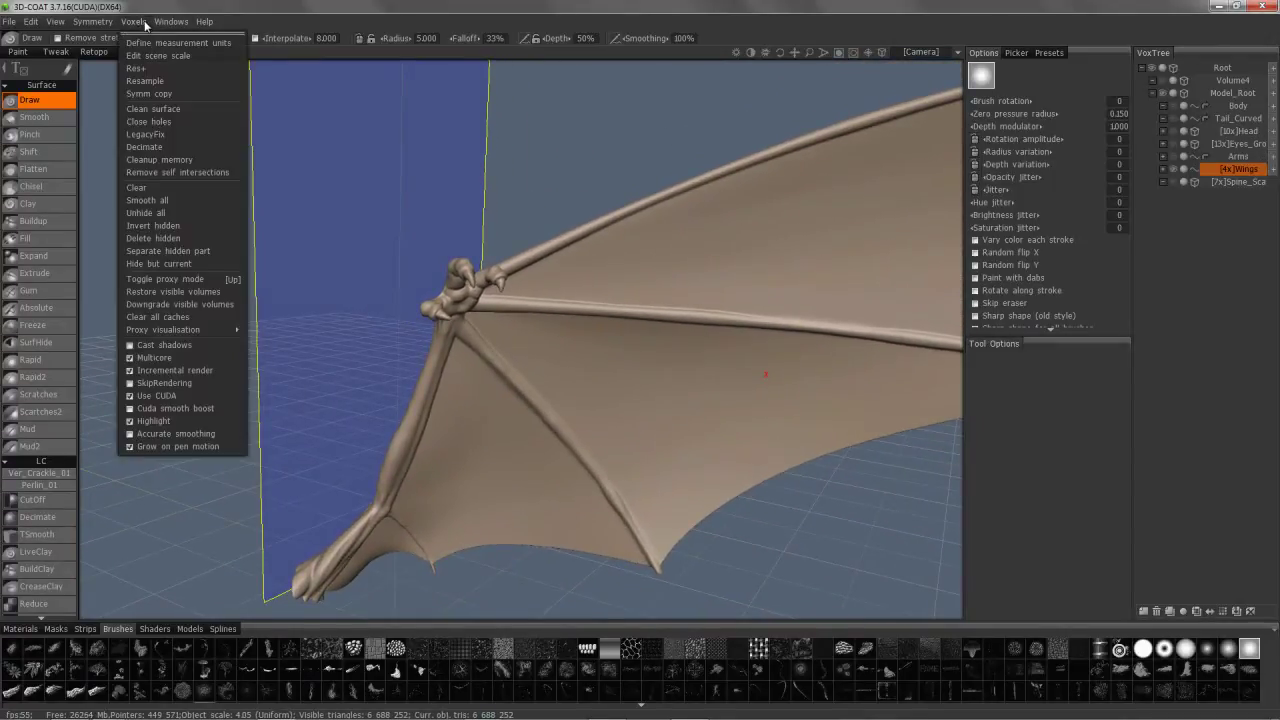
mouse_move(132, 333)
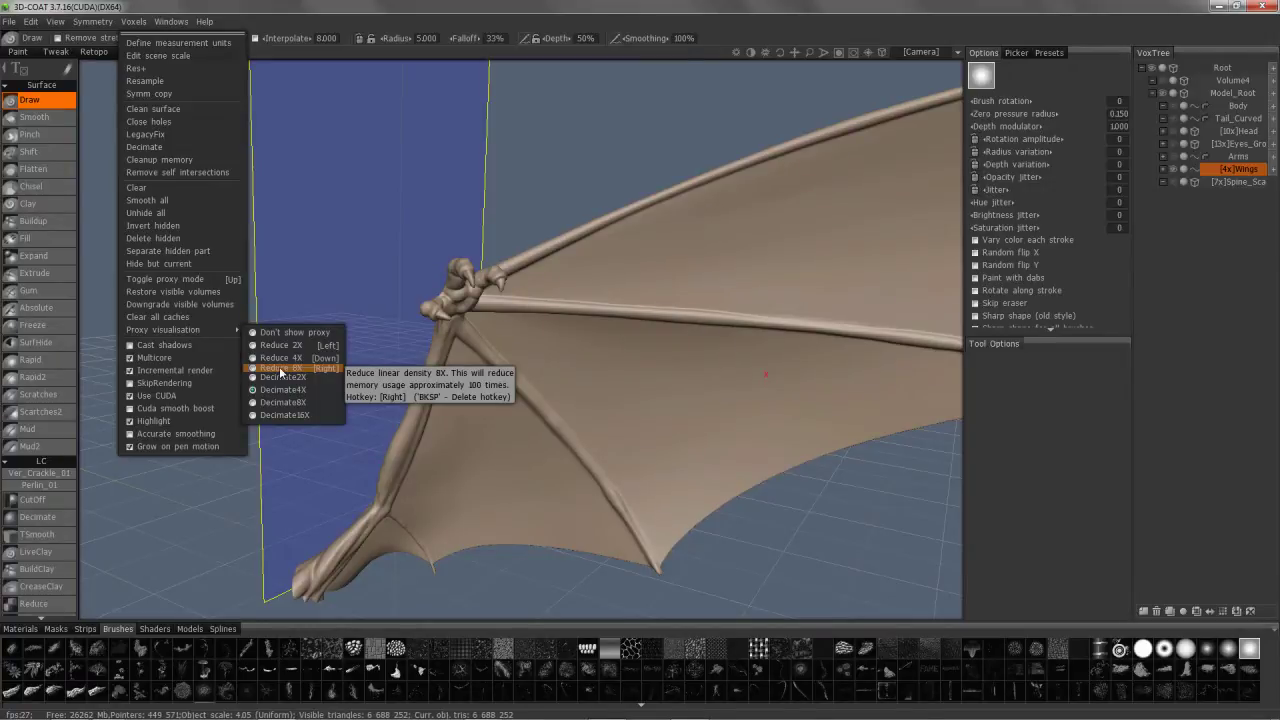
left_click(282, 369)
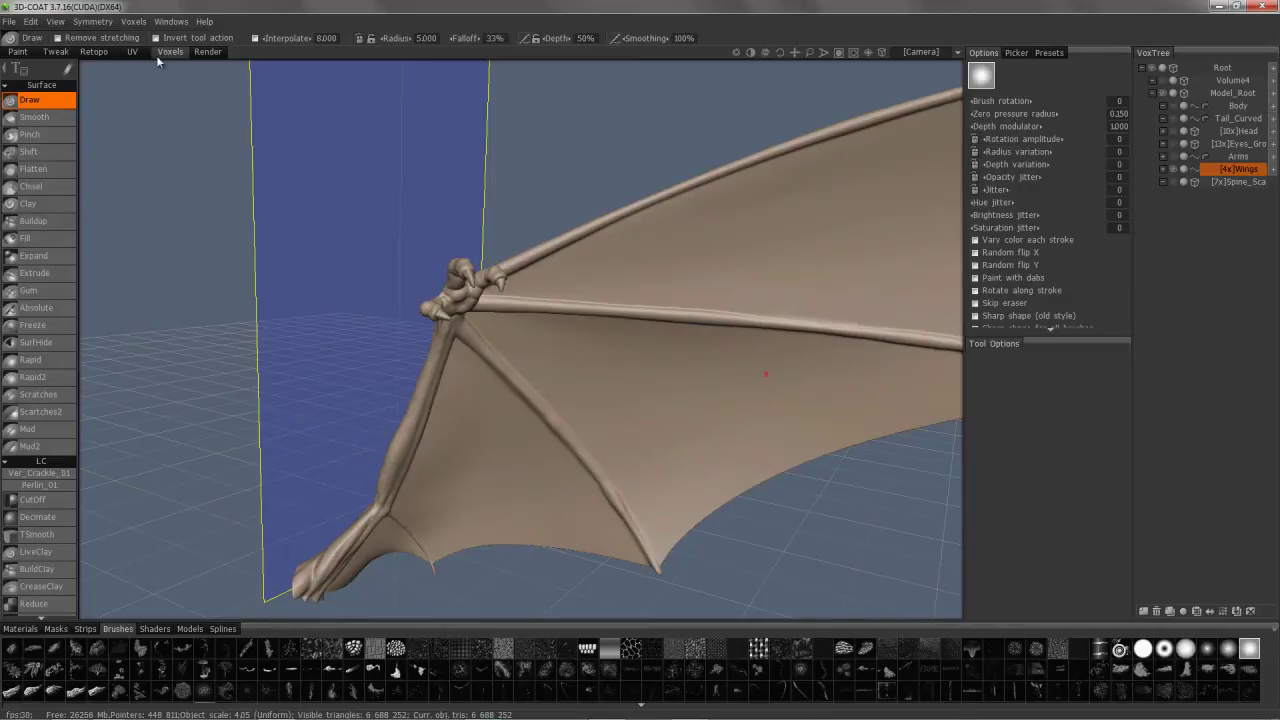
left_click(134, 21)
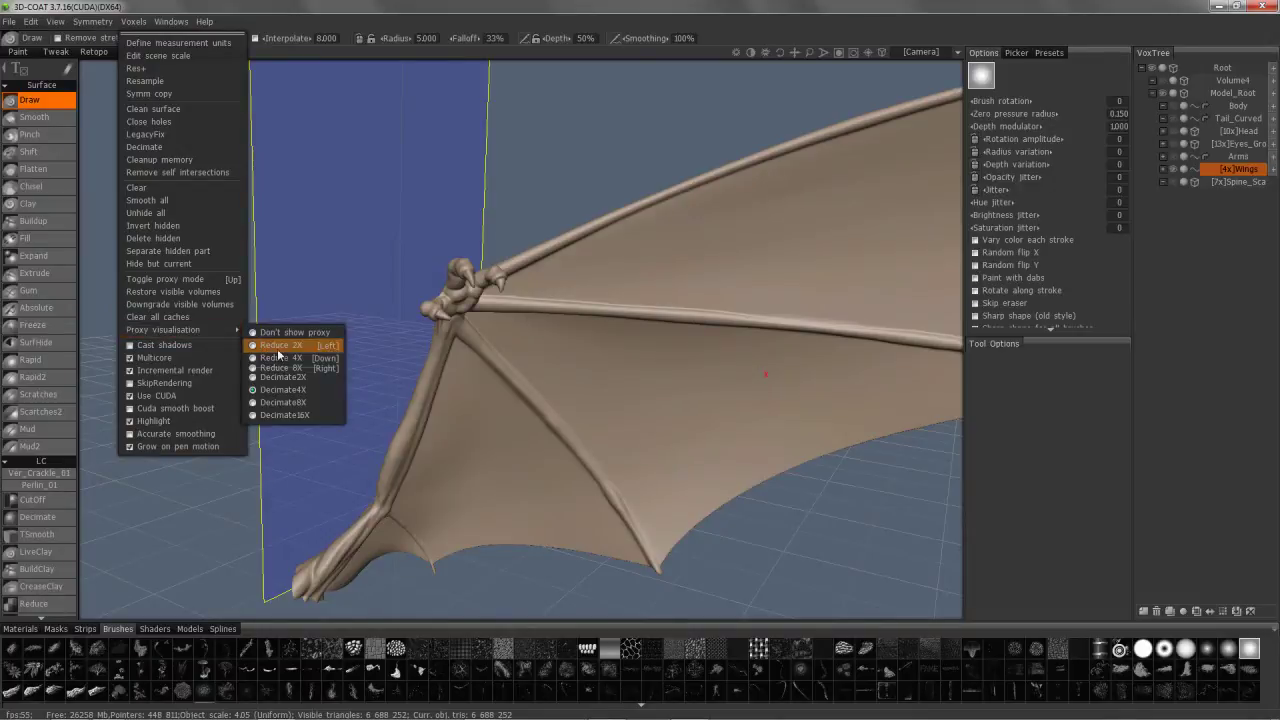
left_click(281, 358)
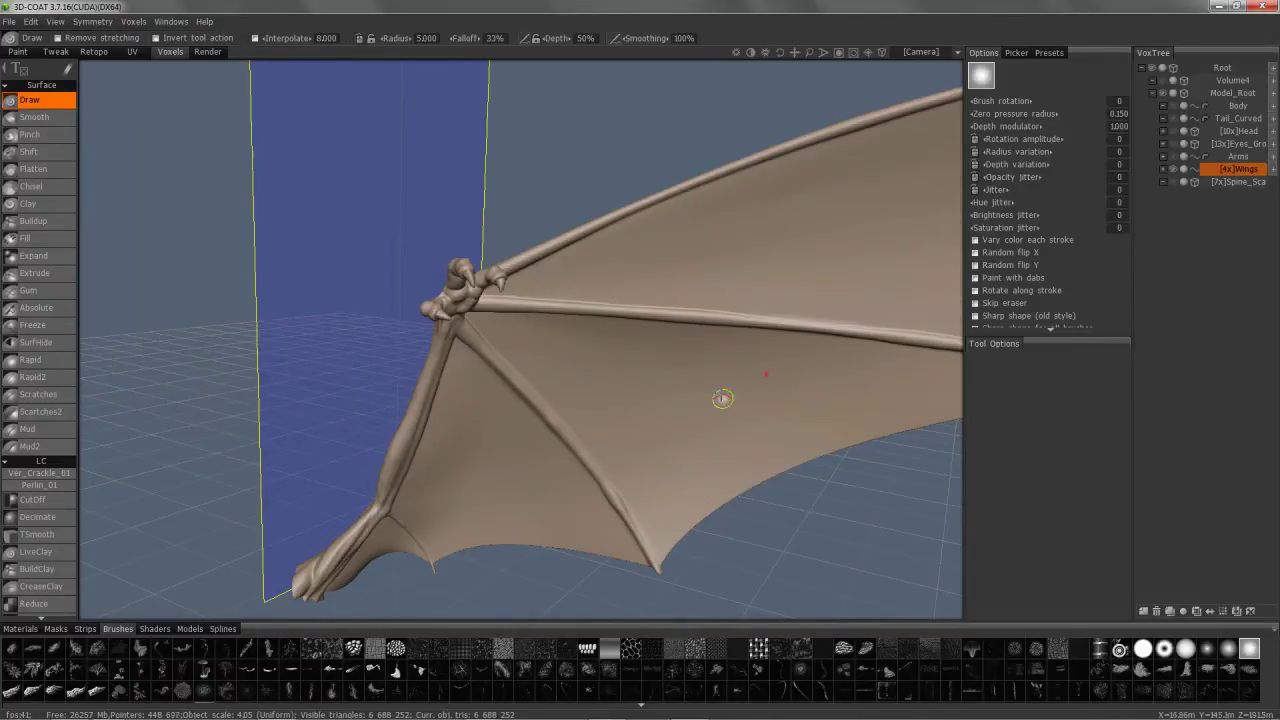
Inspect the Wings proxy around the claw joint and membrane, toggling the wireframe to judge its reduced density.
scroll(563, 453, "up", 5)
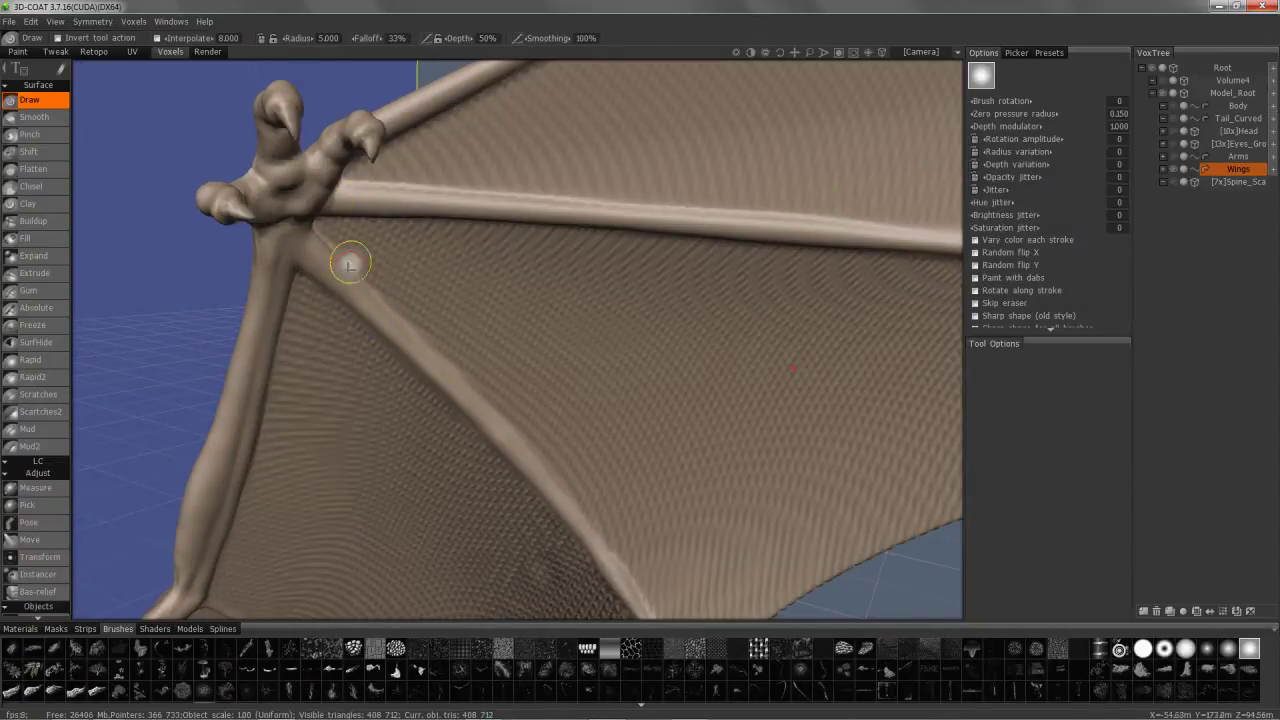
scroll(356, 394, "down", 2)
left_click_drag(353, 395, 339, 508, "alt")
scroll(371, 314, "up", 8)
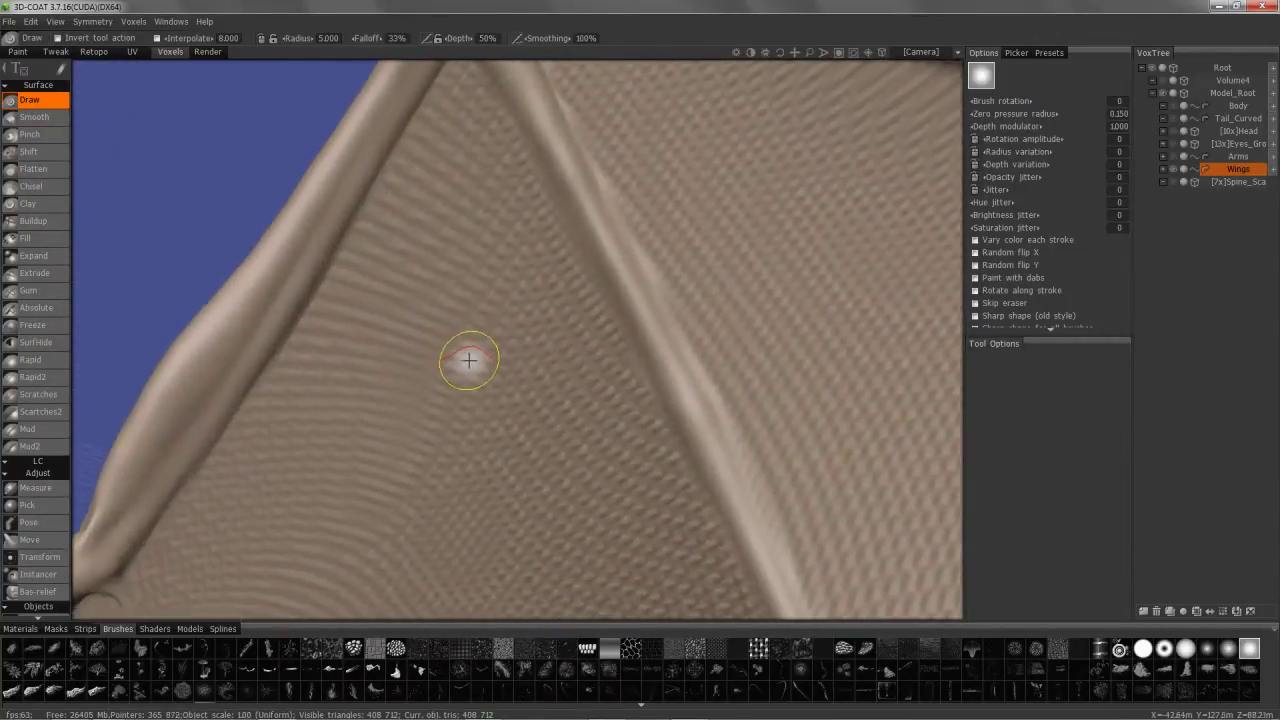
right_click_drag(469, 360, 403, 386, "alt")
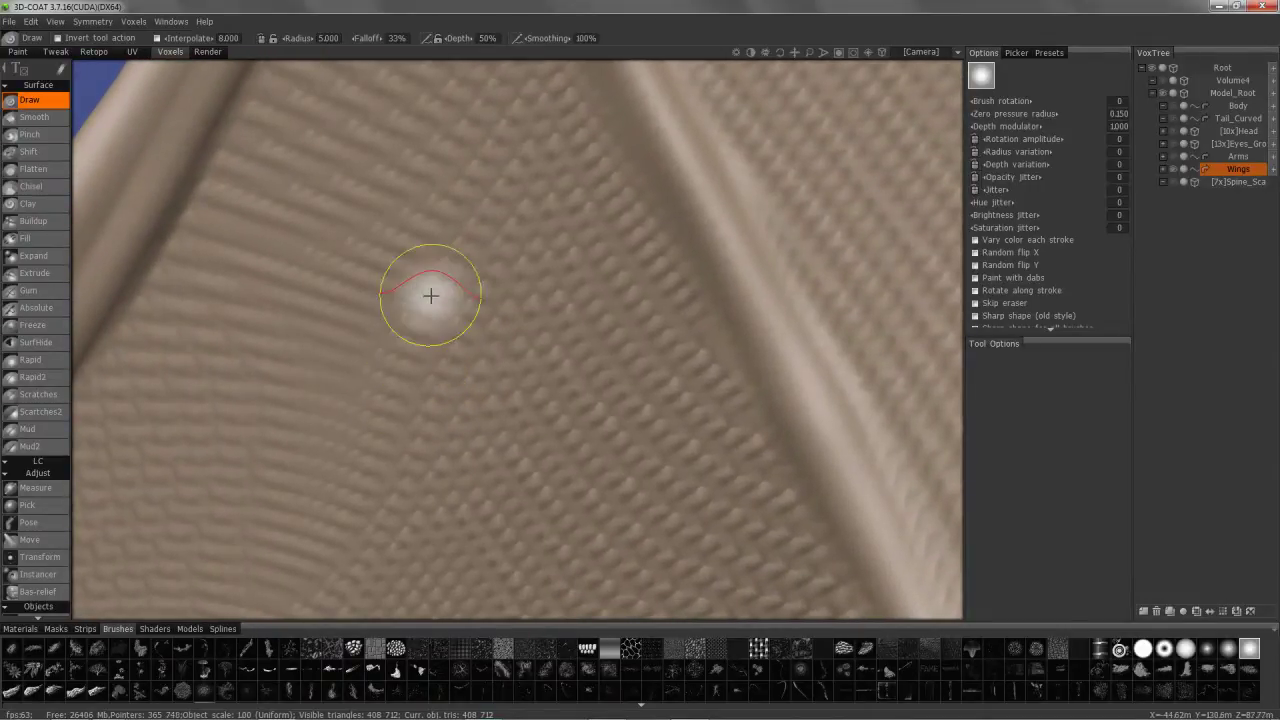
key("w")
scroll(431, 296, "down", 3)
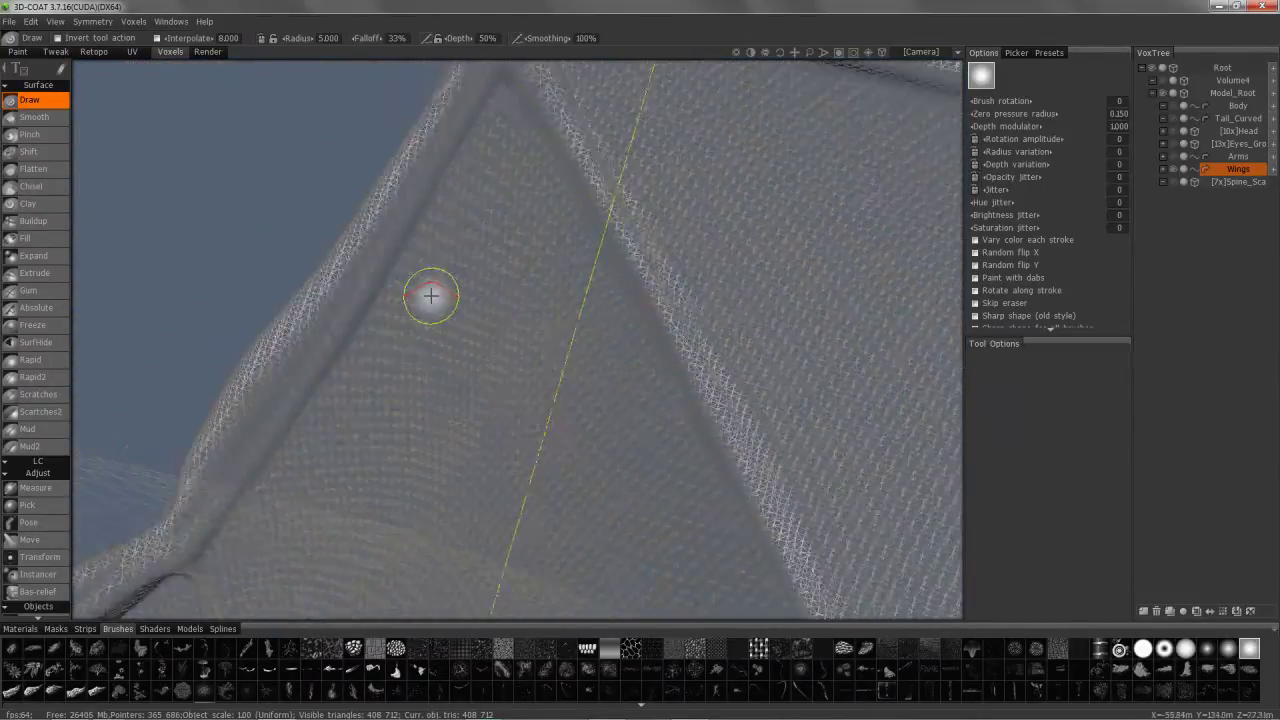
scroll(430, 295, "down", 4)
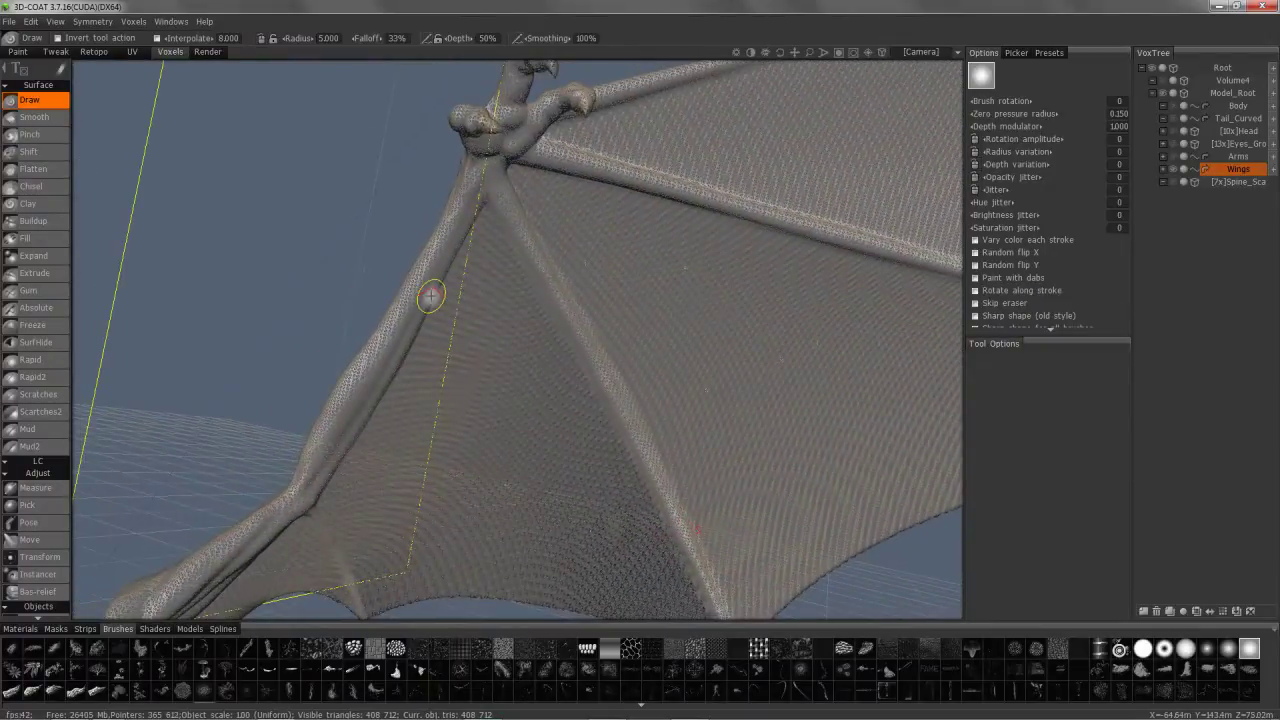
scroll(430, 295, "up", 2)
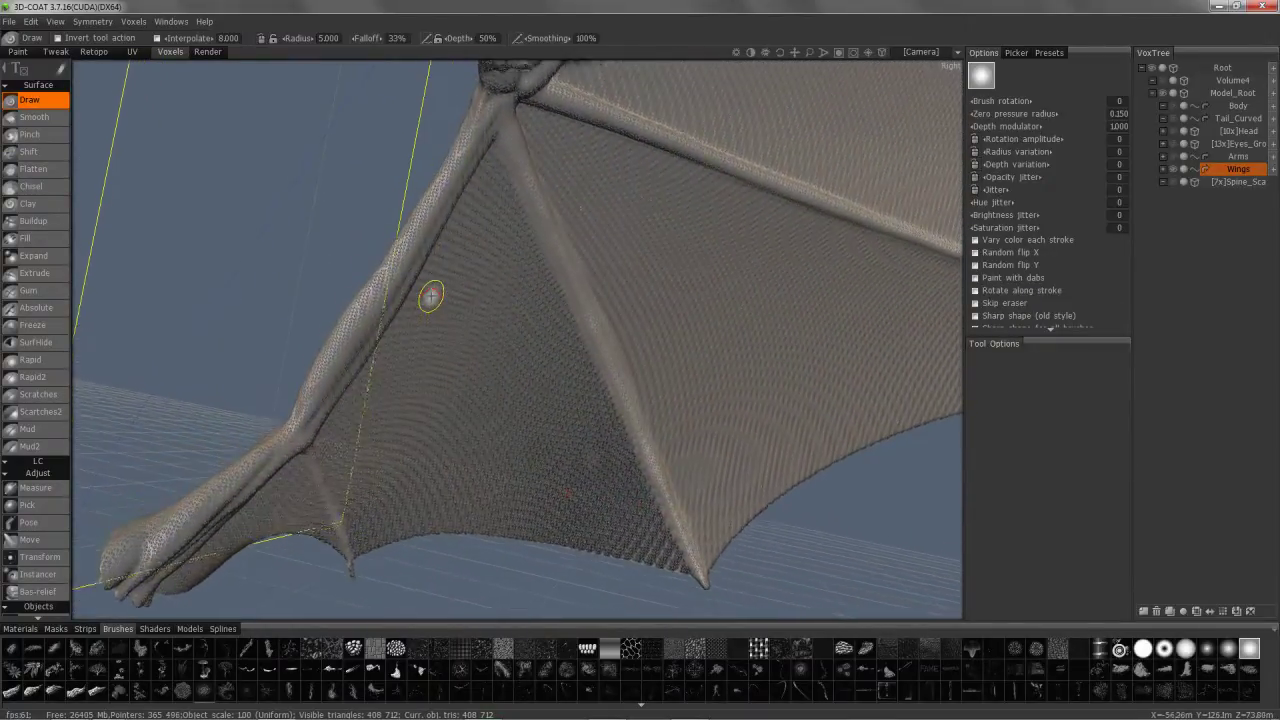
middle_click_drag(431, 296, 400, 246, "alt")
key("w")
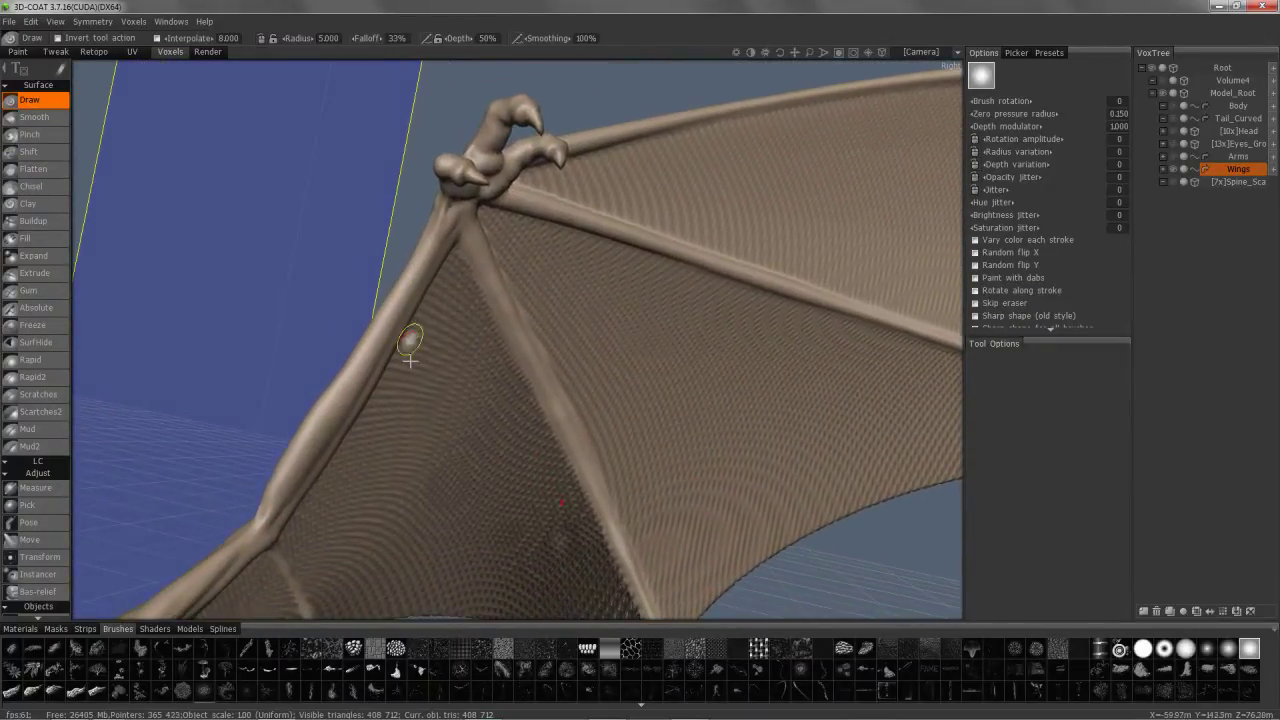
Examine the whole proxy wing and its membrane between the bones, with the wireframe displayed again.
right_click_drag(850, 115, 651, 331, "alt")
scroll(414, 357, "up", 6)
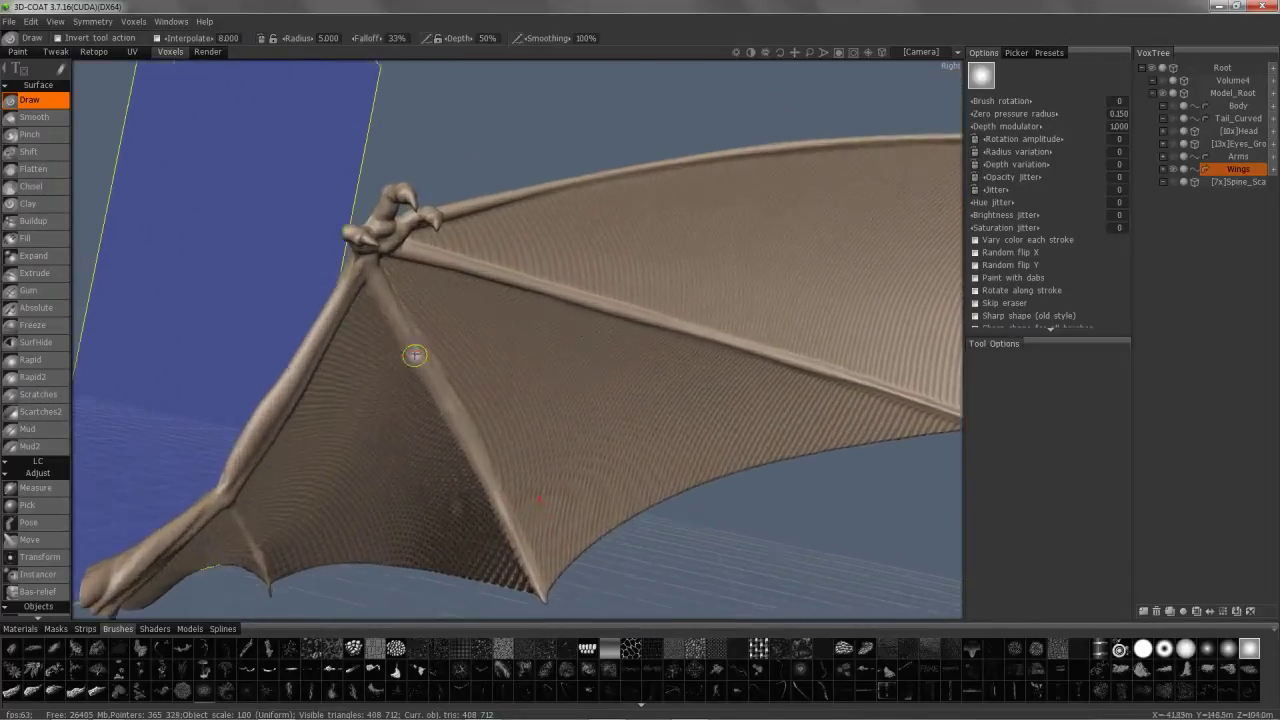
scroll(401, 415, "up", 4)
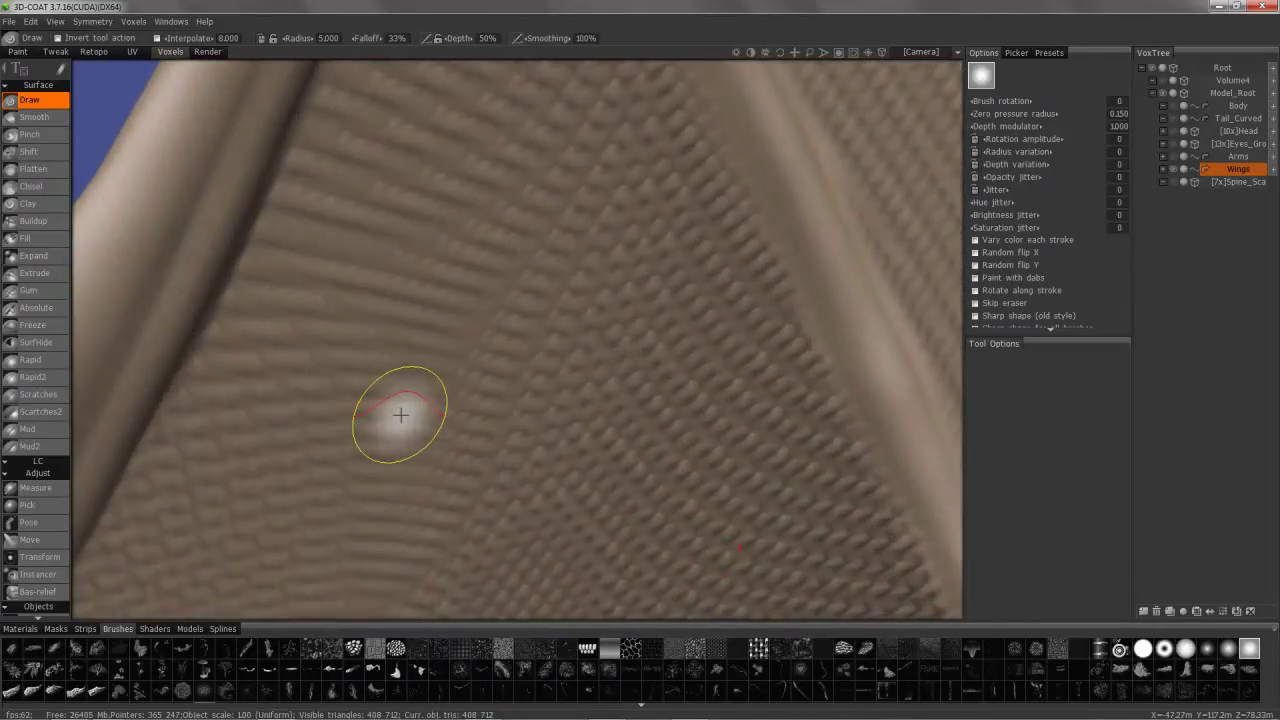
scroll(401, 415, "down", 6)
scroll(401, 415, "up", 1)
key("w")
scroll(401, 415, "down", 1)
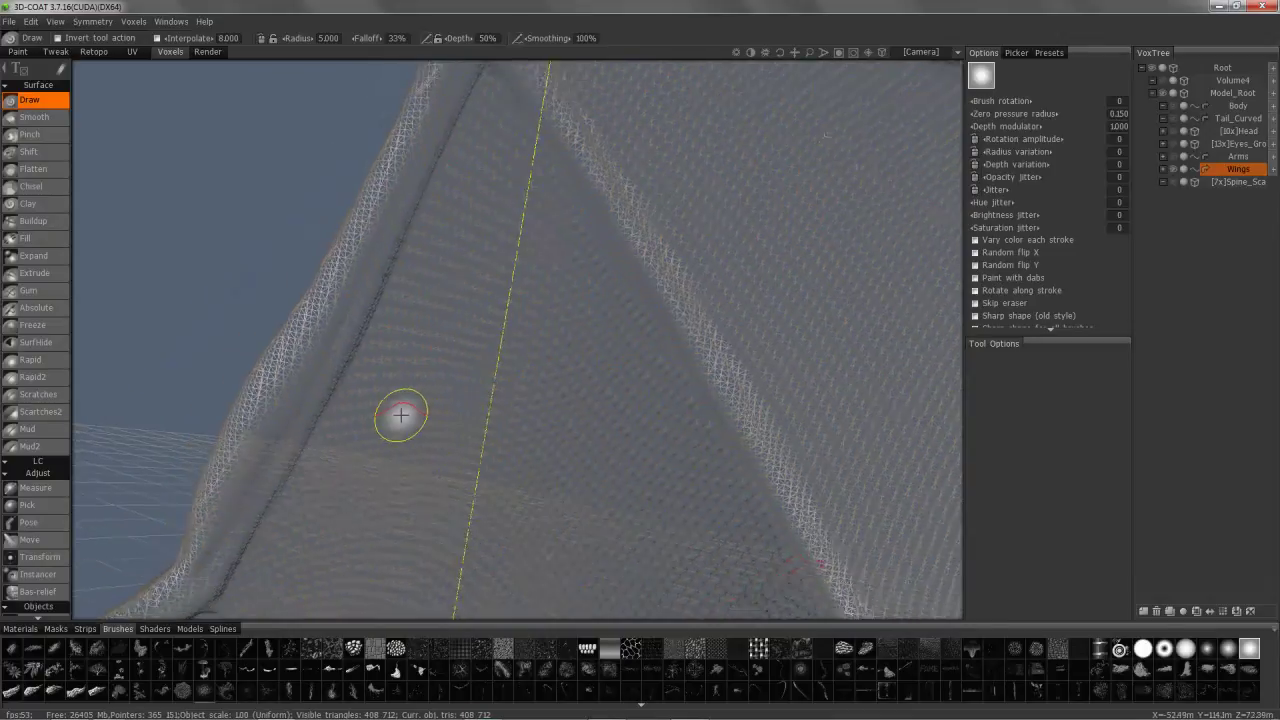
Examine the reduced wing membrane between the bones in wireframe, then inspect the shaded wing up to the claw joint.
scroll(401, 414, "down", 4)
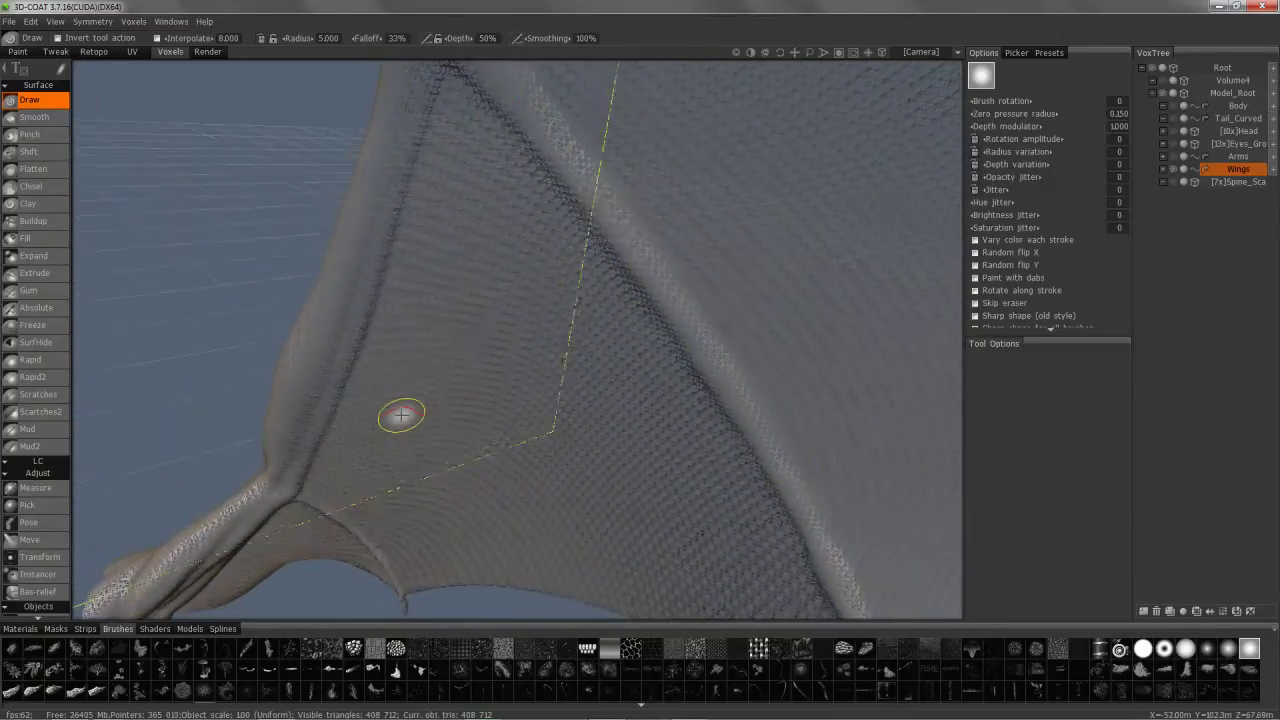
scroll(401, 415, "down", 3)
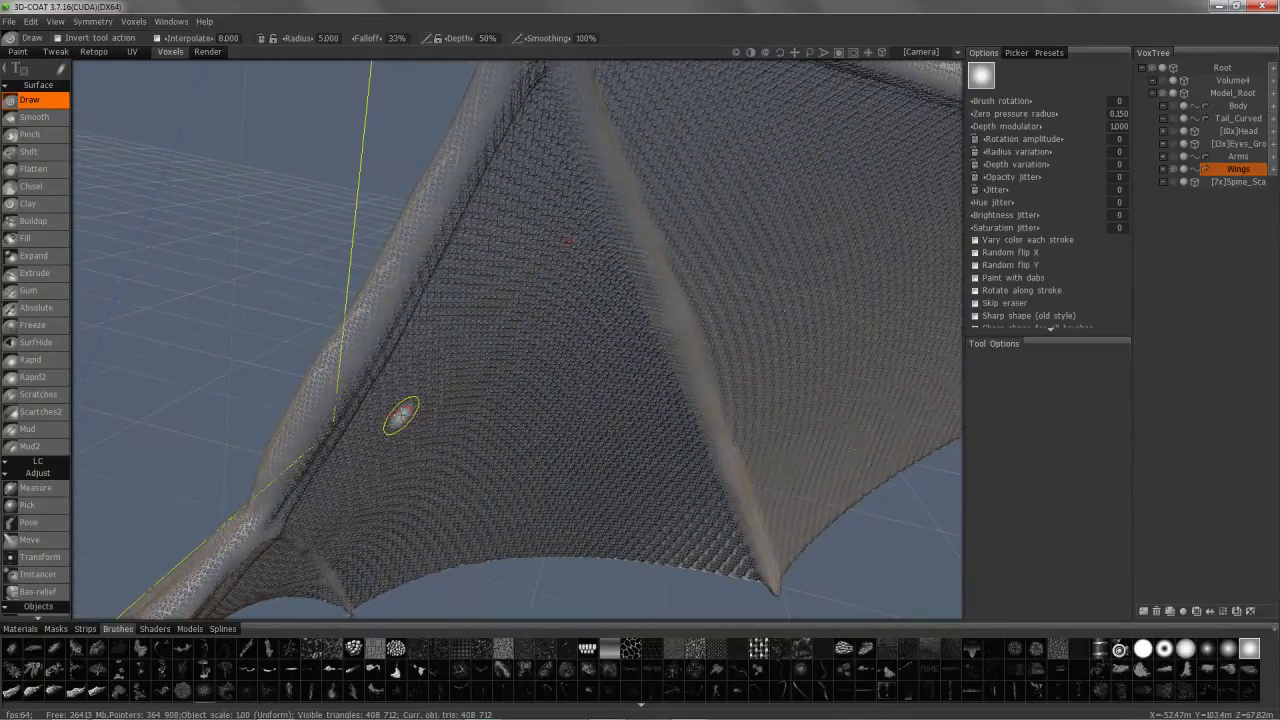
scroll(401, 415, "up", 3)
scroll(401, 414, "down", 2)
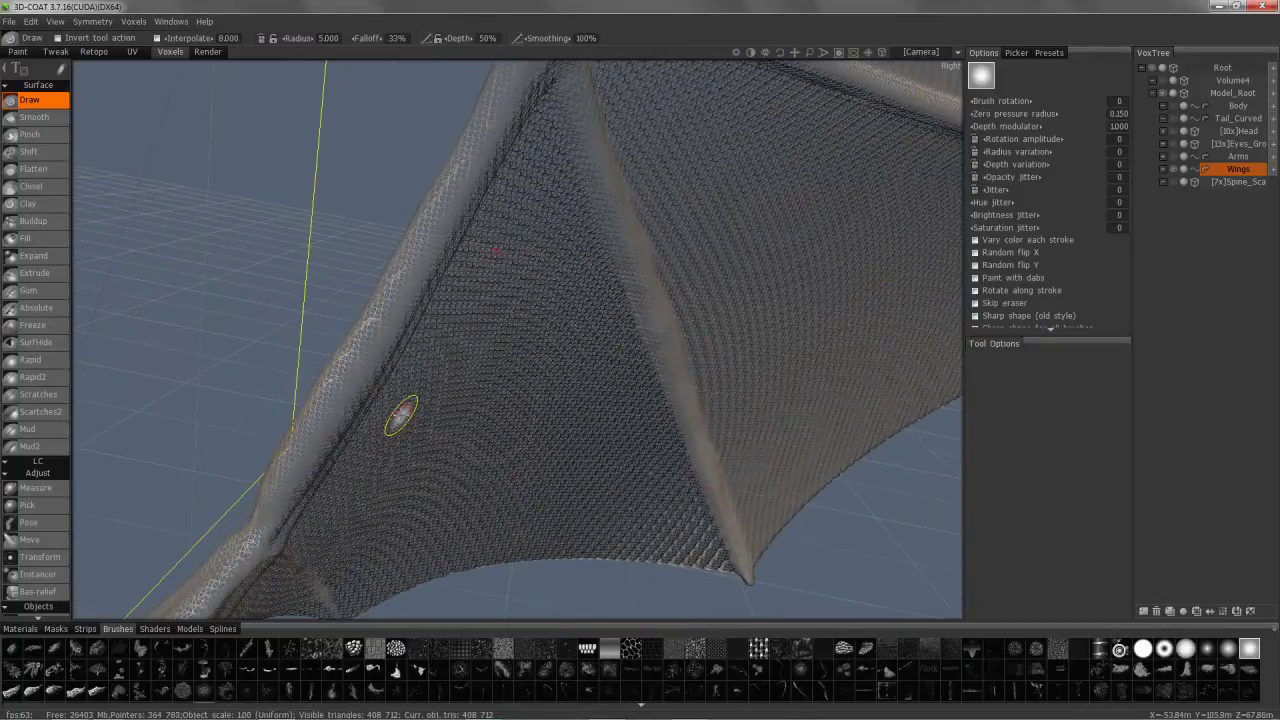
scroll(401, 415, "down", 1)
key("w")
scroll(401, 415, "down", 2)
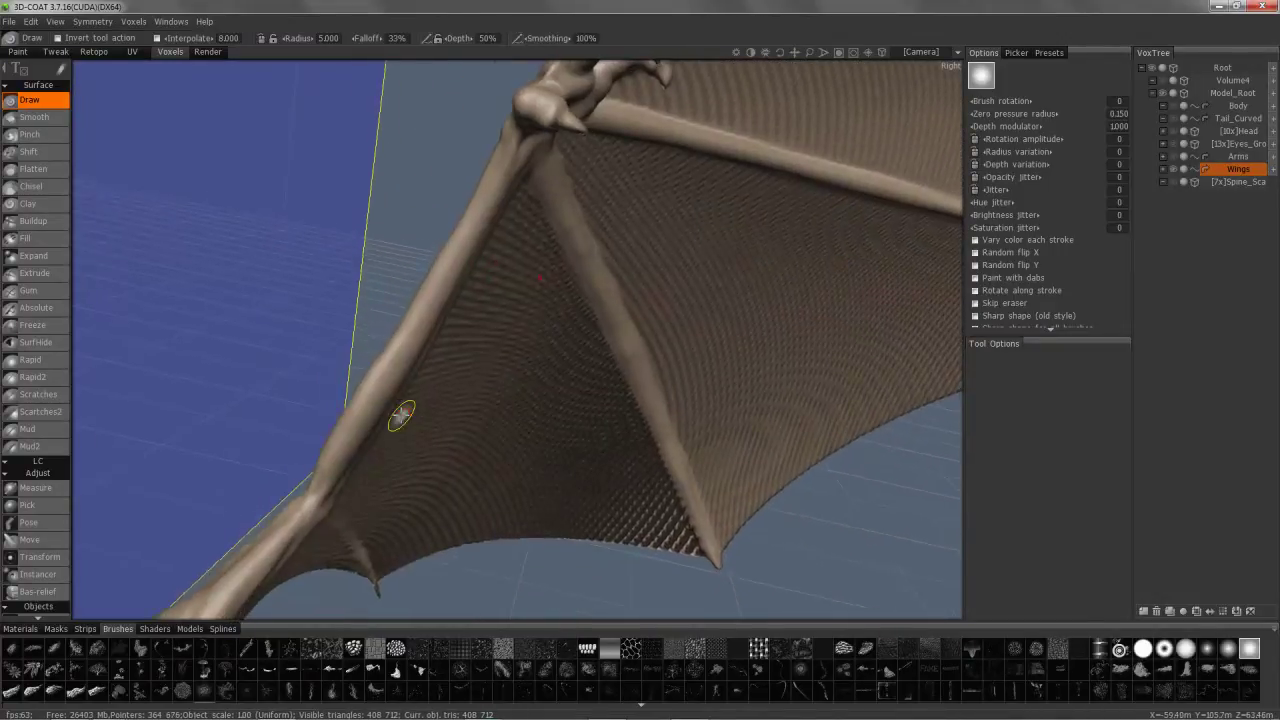
mouse_move(475, 290)
left_mouse_down("alt")
mouse_move(523, 366)
mouse_move(443, 337)
mouse_move(443, 400)
mouse_move(457, 330)
mouse_move(468, 333)
left_mouse_up("alt")
right_click_drag(468, 333, 466, 357)
mouse_move(466, 357)
left_mouse_down("alt")
mouse_move(506, 374)
mouse_move(422, 420)
mouse_move(454, 269)
mouse_move(449, 317)
mouse_move(383, 454)
mouse_move(418, 389)
mouse_move(420, 290)
mouse_move(450, 335)
mouse_move(478, 400)
mouse_move(178, 37)
left_mouse_up("alt")
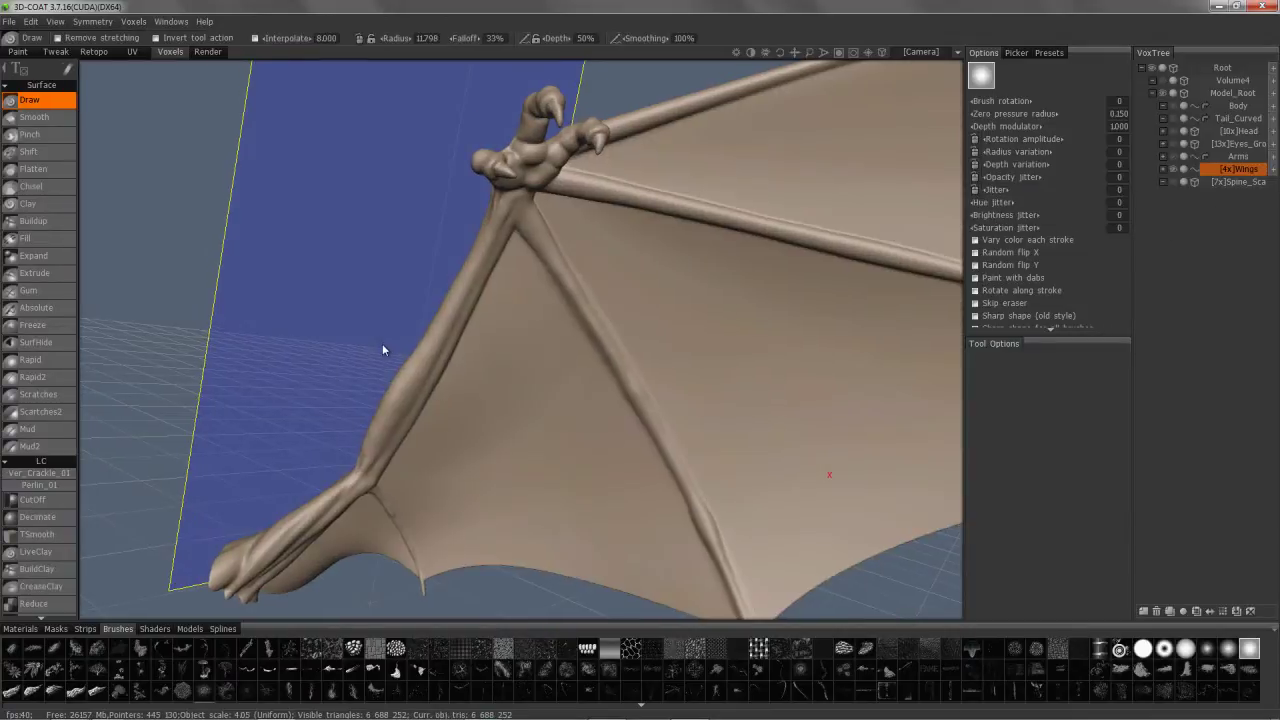
Set the proxy visualisation mode to Decimate8X for the Wings volume.
mouse_move(381, 346)
left_mouse_down()
mouse_move(424, 243)
mouse_move(600, 256)
left_mouse_up()
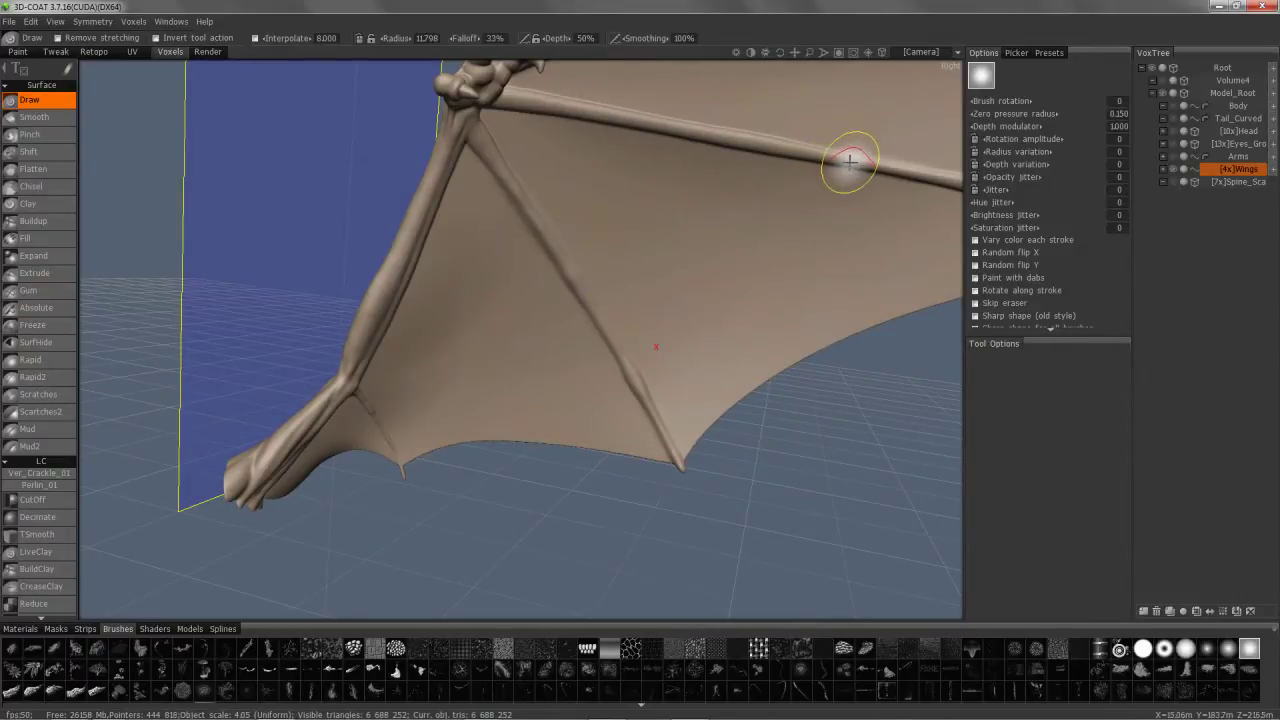
mouse_move(415, 607)
left_mouse_down()
mouse_move(500, 500)
mouse_move(380, 520)
mouse_move(389, 303)
mouse_move(400, 370)
left_mouse_up()
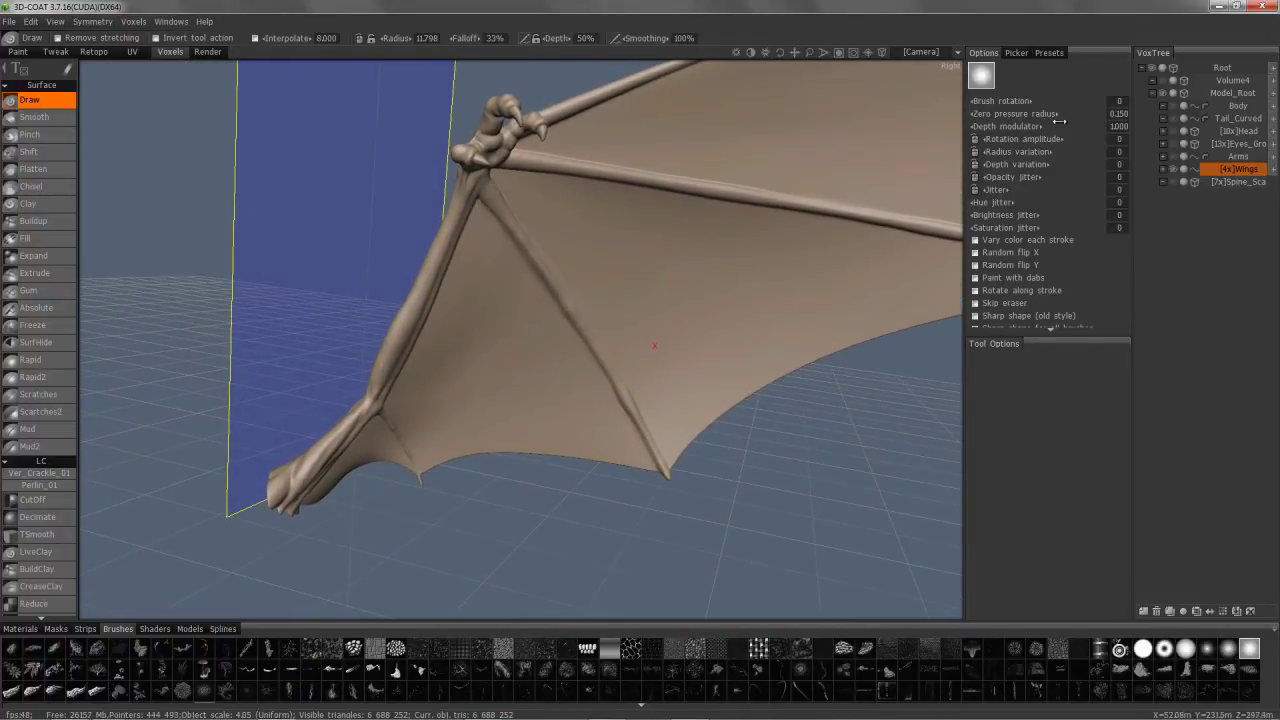
mouse_move(536, 300)
left_mouse_down("alt")
mouse_move(531, 287)
mouse_move(551, 300)
mouse_move(537, 297)
left_mouse_up("alt")
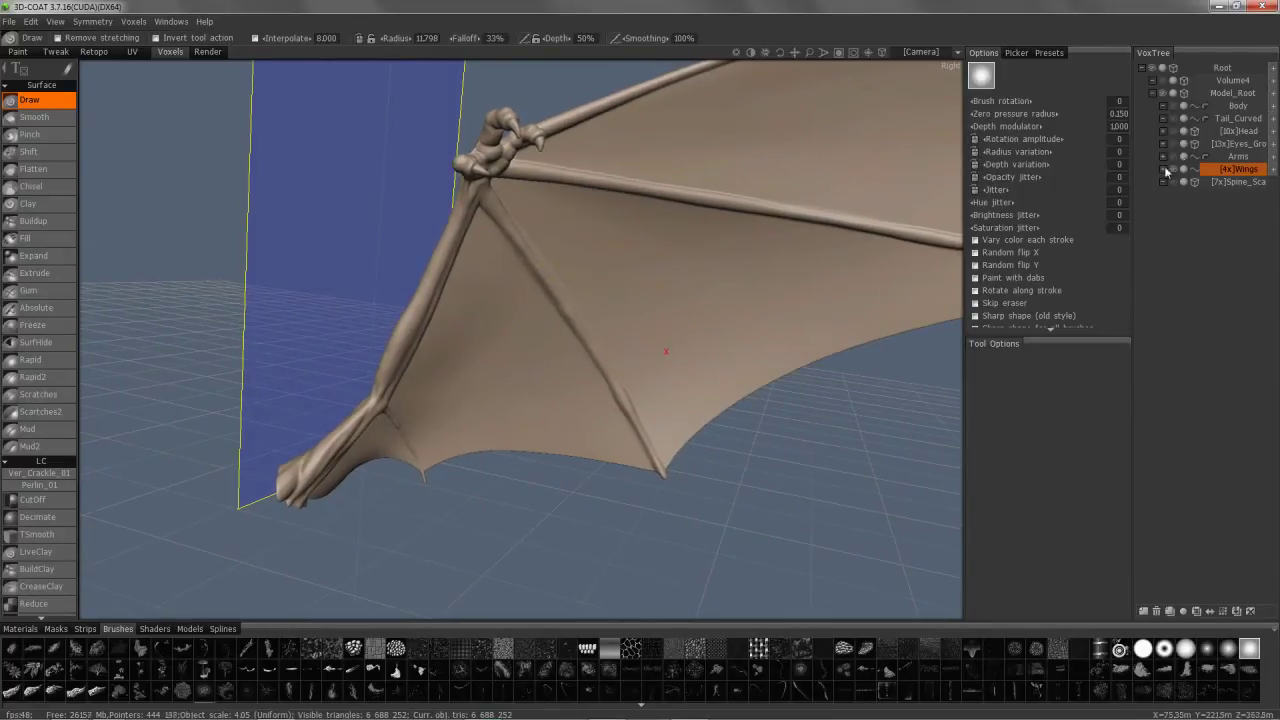
left_click_drag(689, 314, 571, 400, "alt")
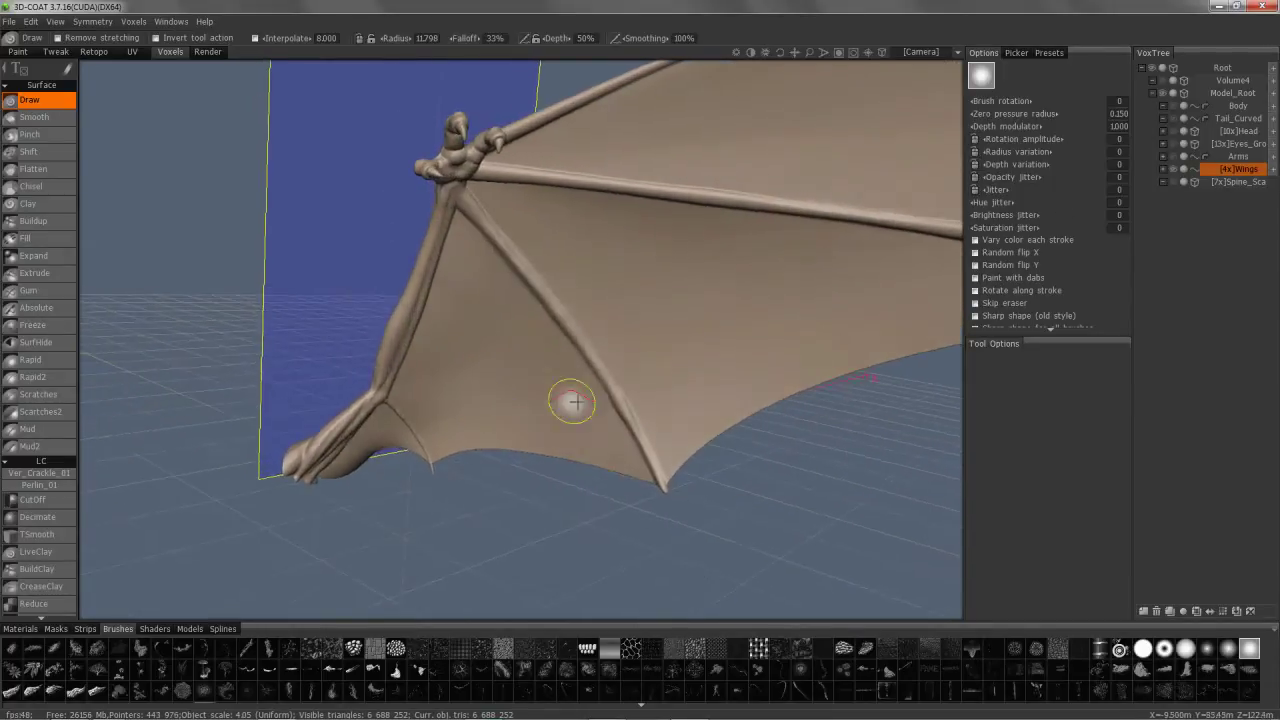
left_click_drag(311, 551, 460, 369, "alt")
right_click_drag(460, 369, 549, 374, "alt")
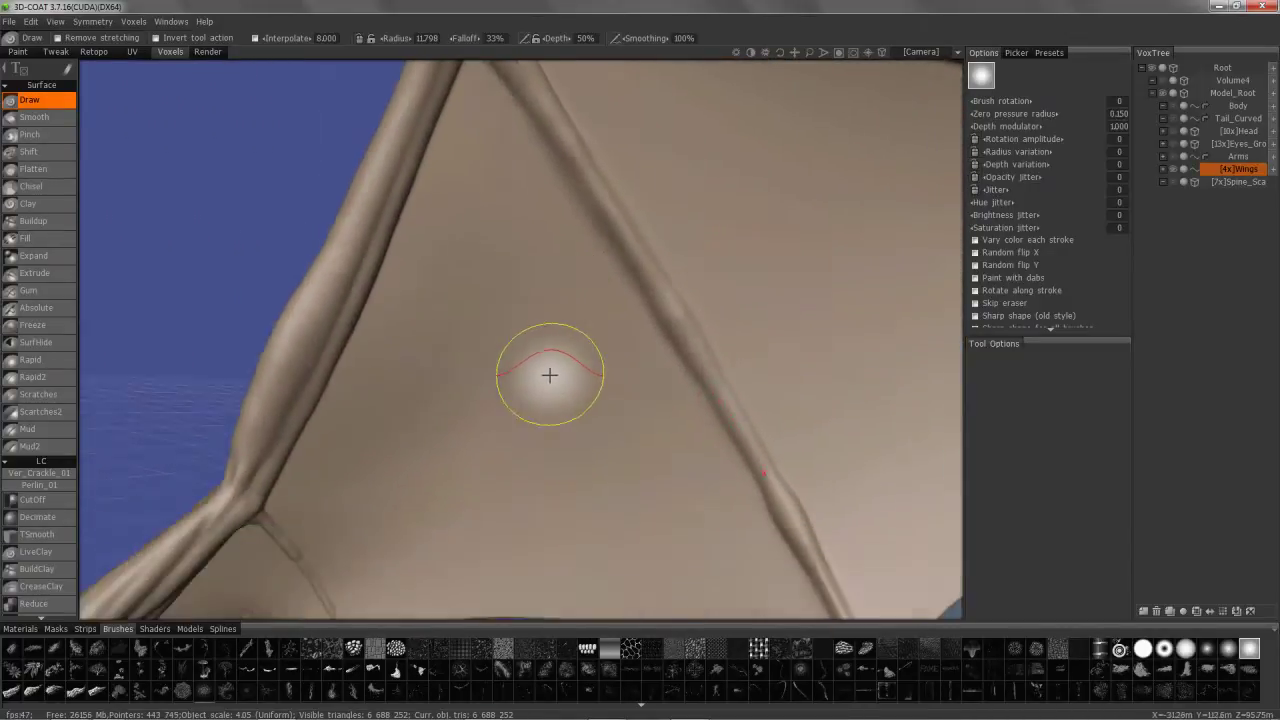
middle_click_drag(549, 374, 547, 290, "alt")
left_click(134, 22)
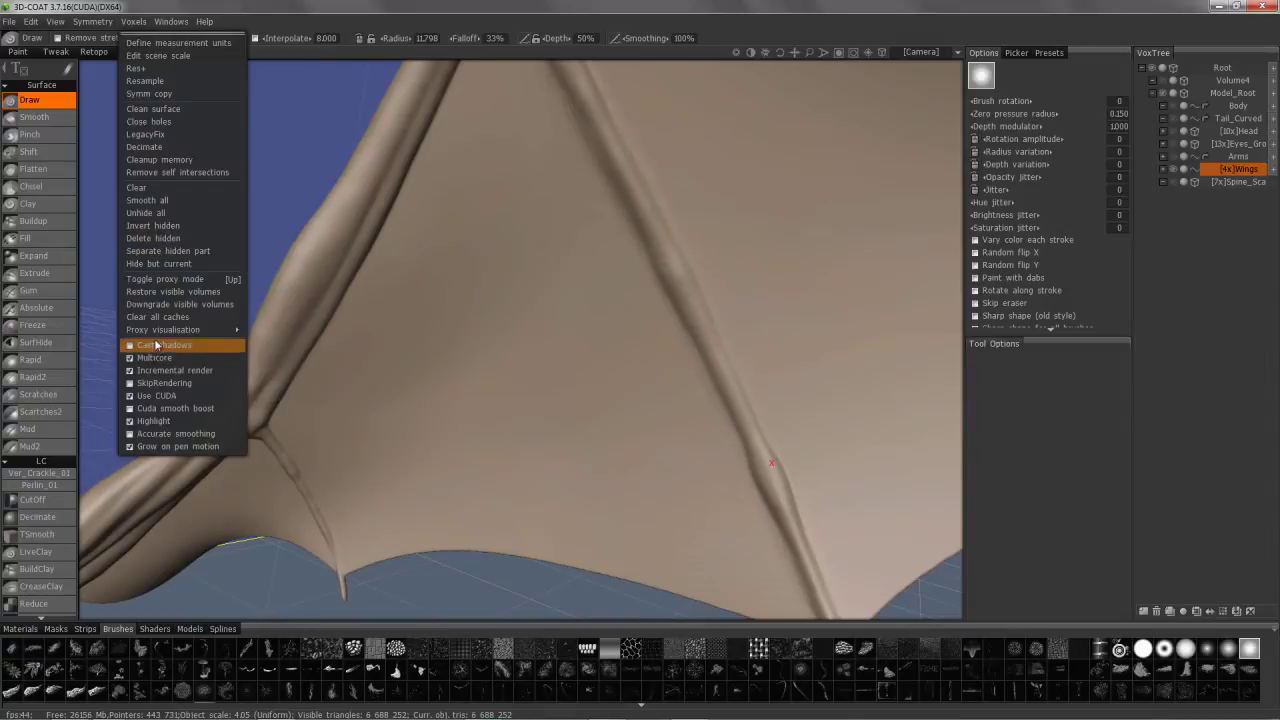
mouse_move(175, 330)
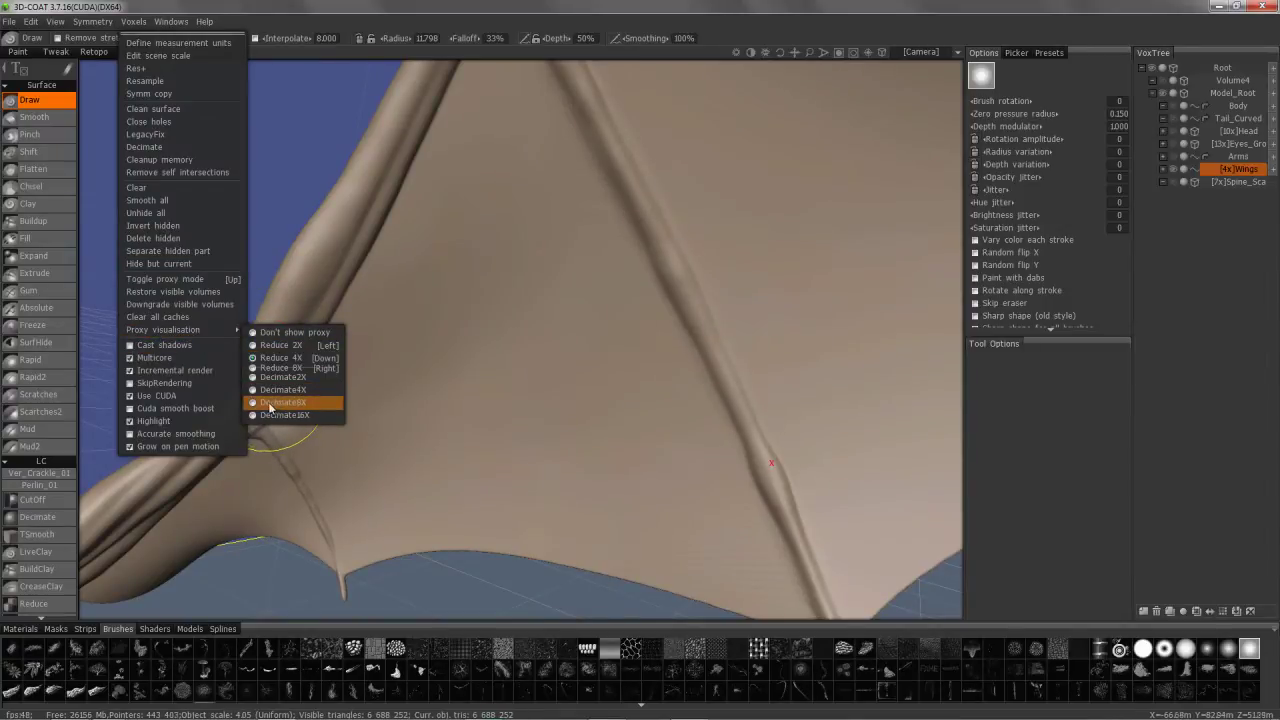
left_click(285, 407)
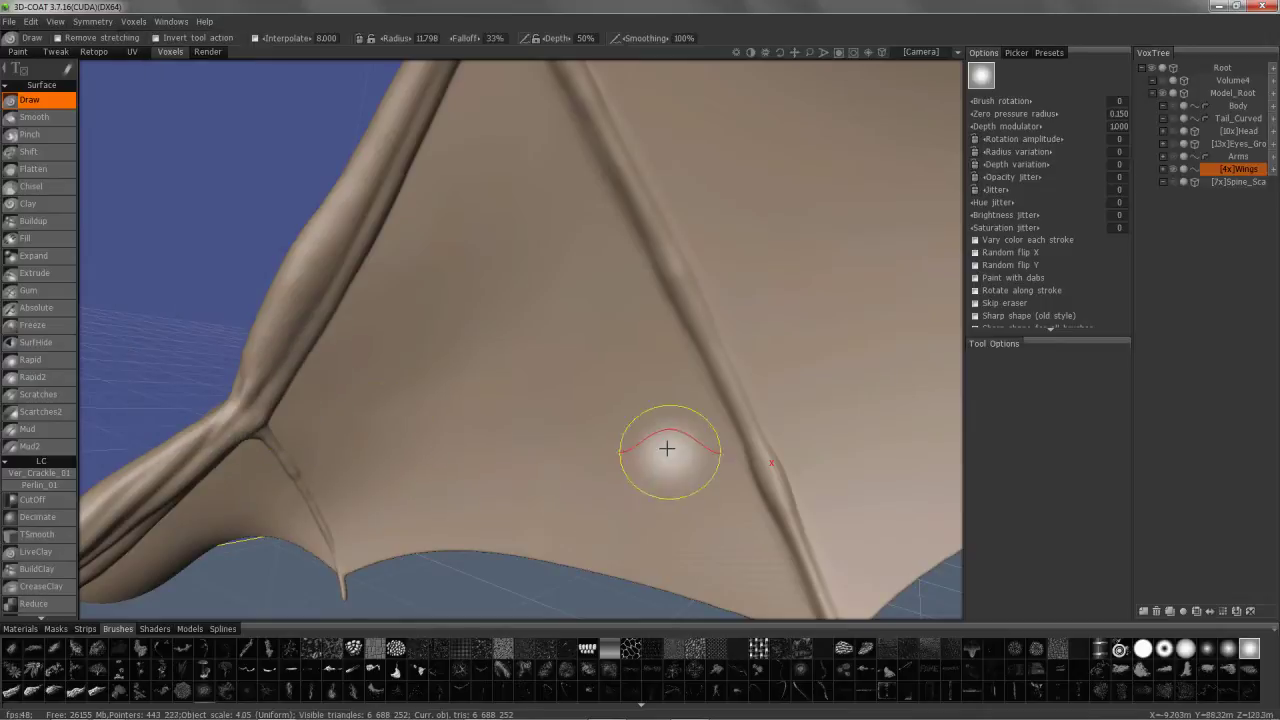
Inspect the wing membrane at close range, toggling the wireframe to judge the decimated proxy's triangle distribution.
mouse_move(643, 463)
left_mouse_down("alt")
mouse_move(543, 446)
mouse_move(526, 466)
left_mouse_up("alt")
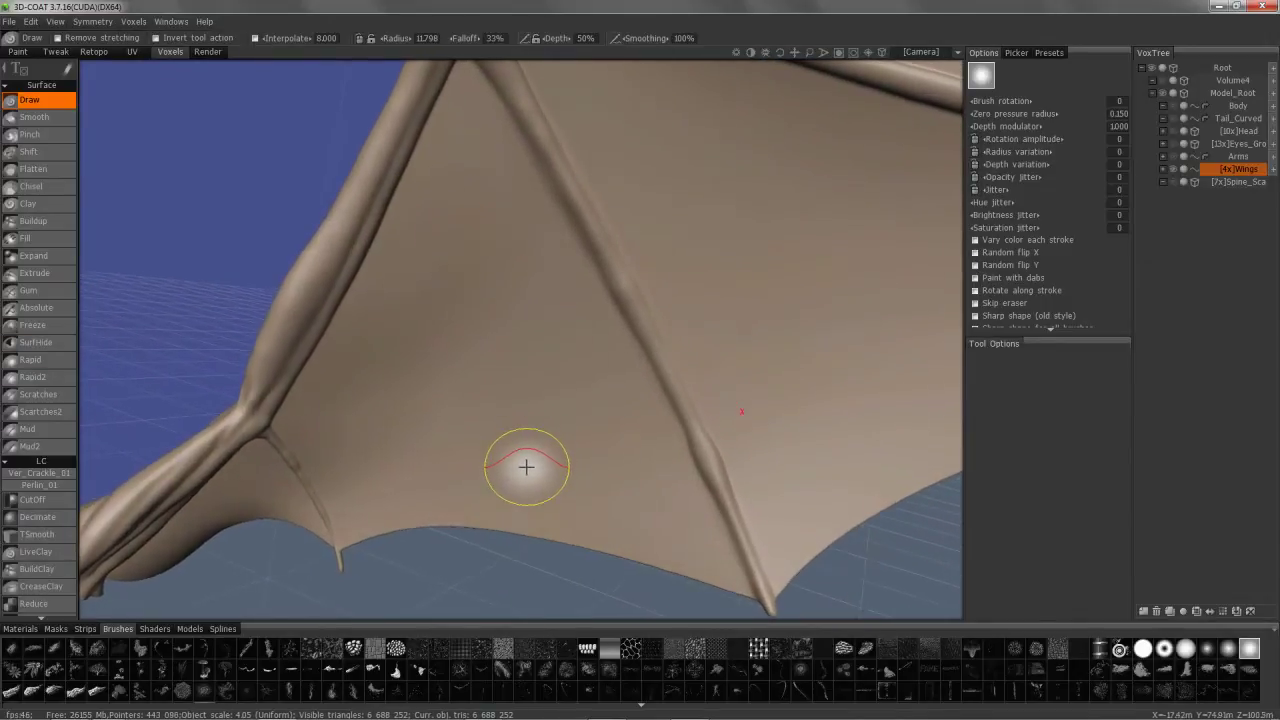
mouse_move(526, 466)
right_mouse_down("alt")
mouse_move(528, 386)
mouse_move(462, 283)
right_mouse_up("alt")
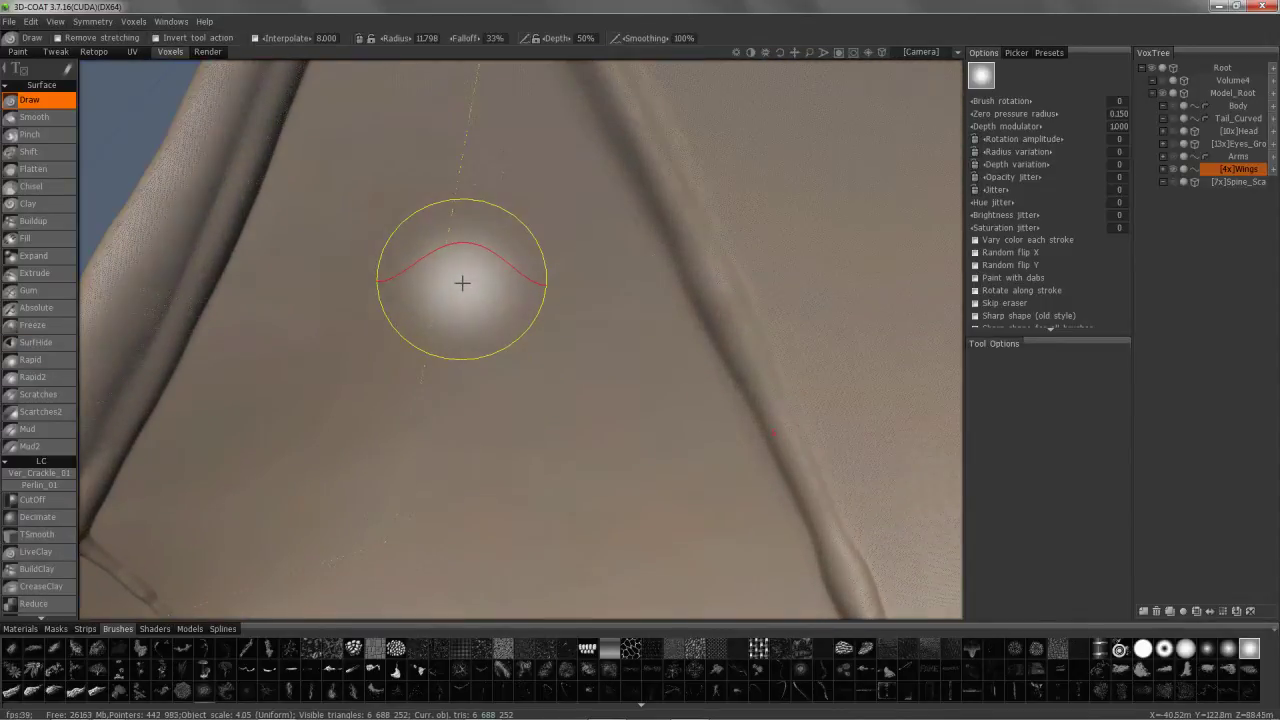
scroll(462, 283, "down", 5)
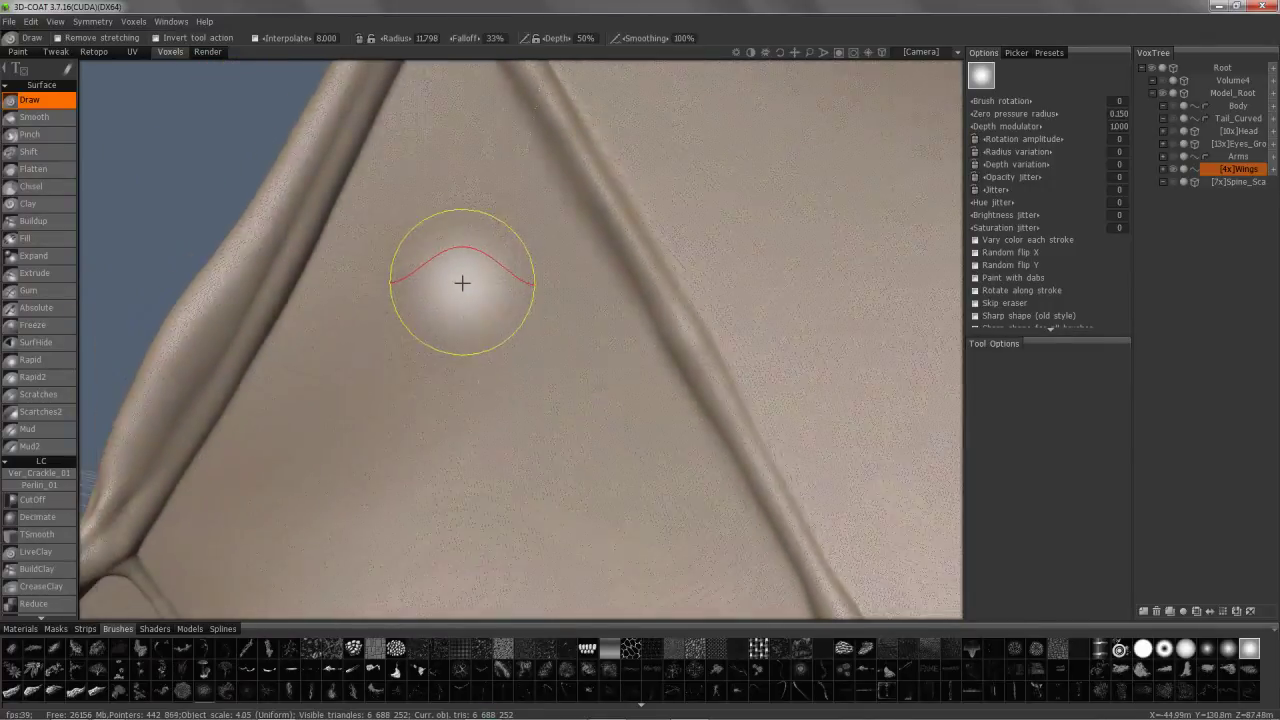
scroll(462, 283, "up", 3)
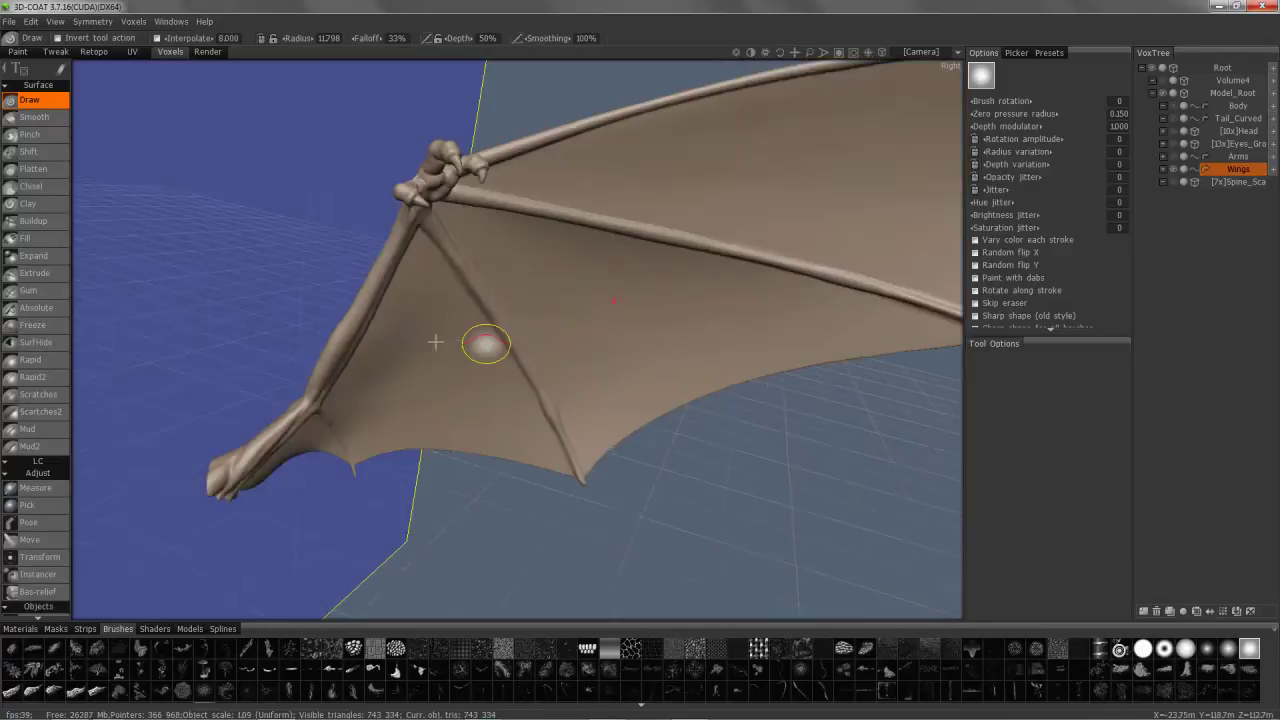
scroll(486, 343, "up", 10)
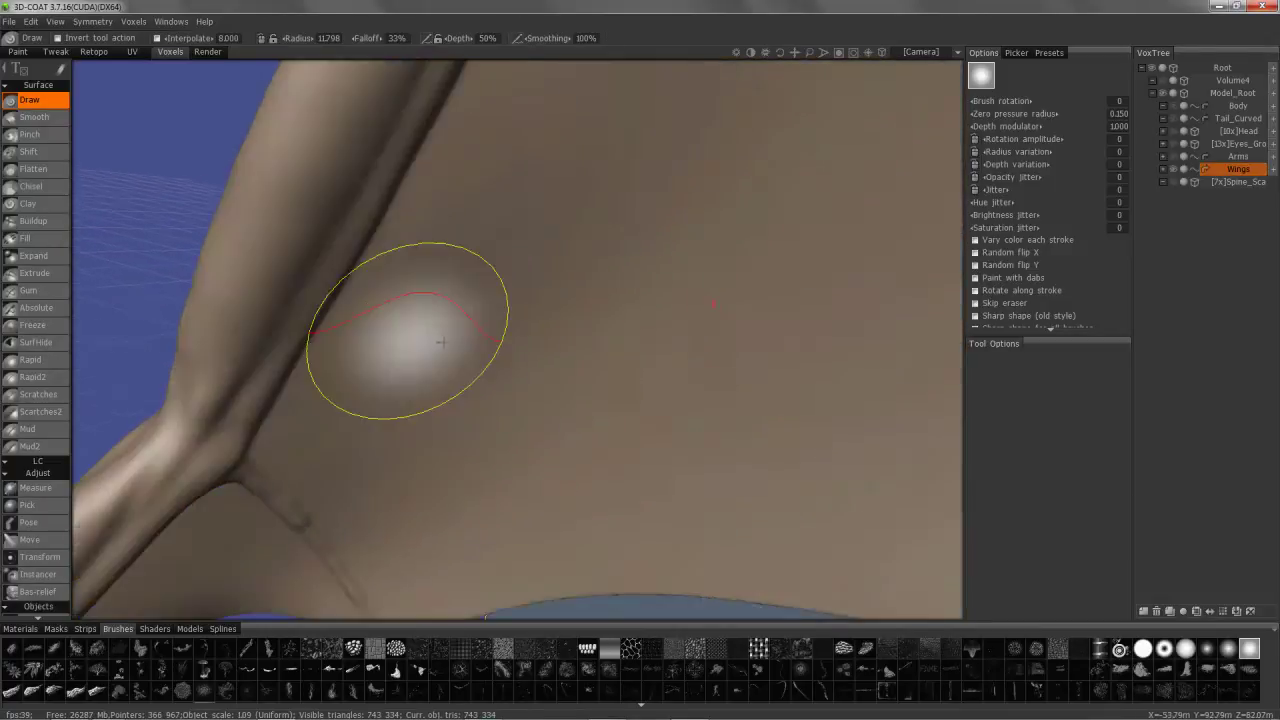
scroll(472, 358, "down", 8)
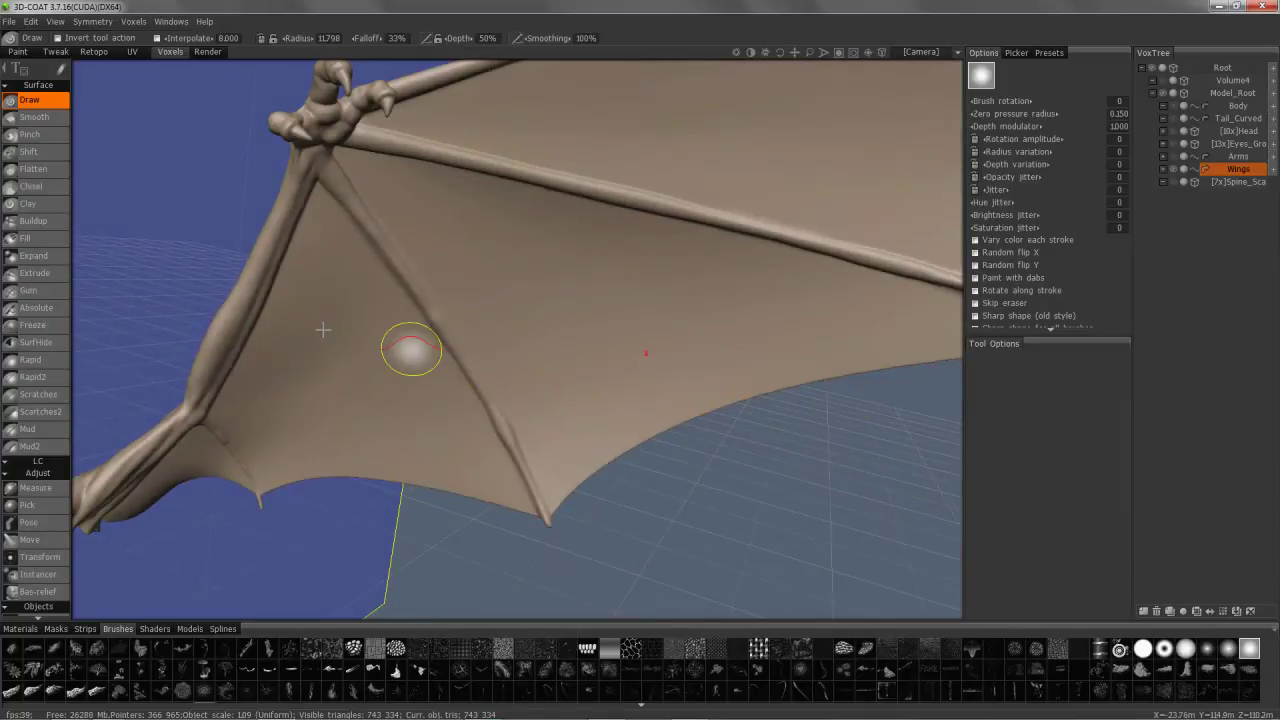
scroll(322, 327, "up", 2)
scroll(323, 327, "up", 4)
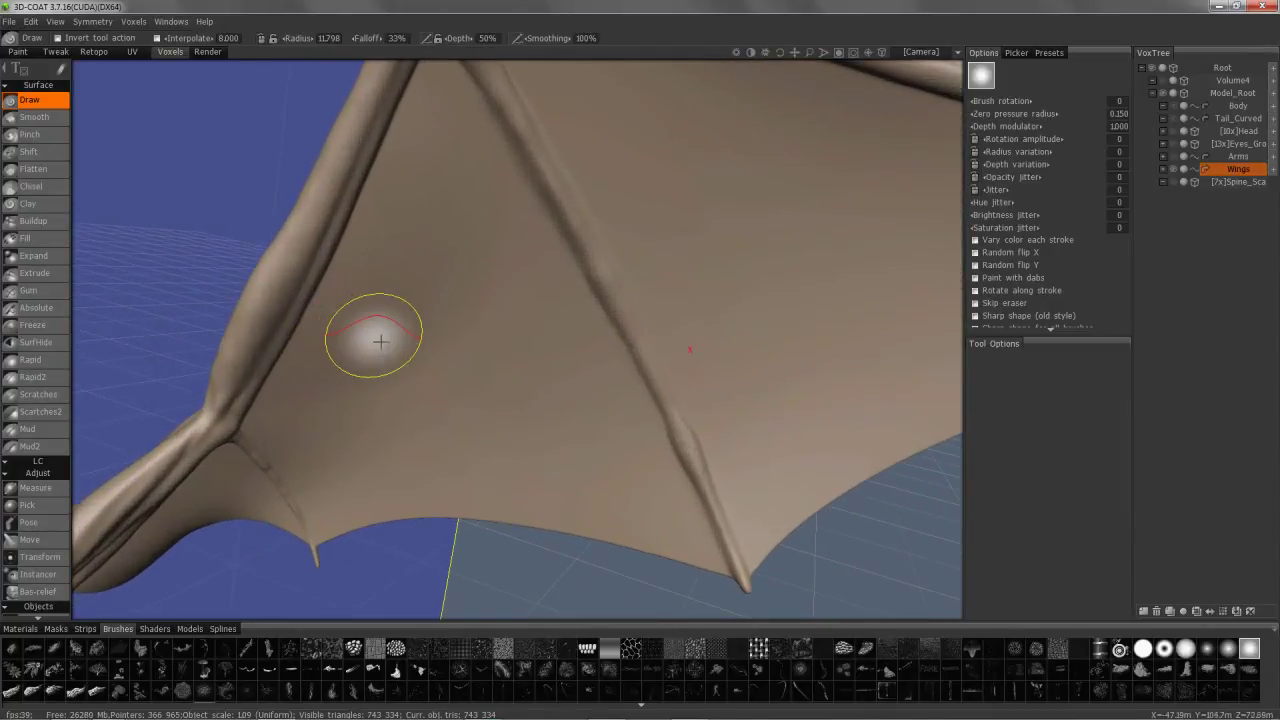
scroll(380, 335, "up", 4)
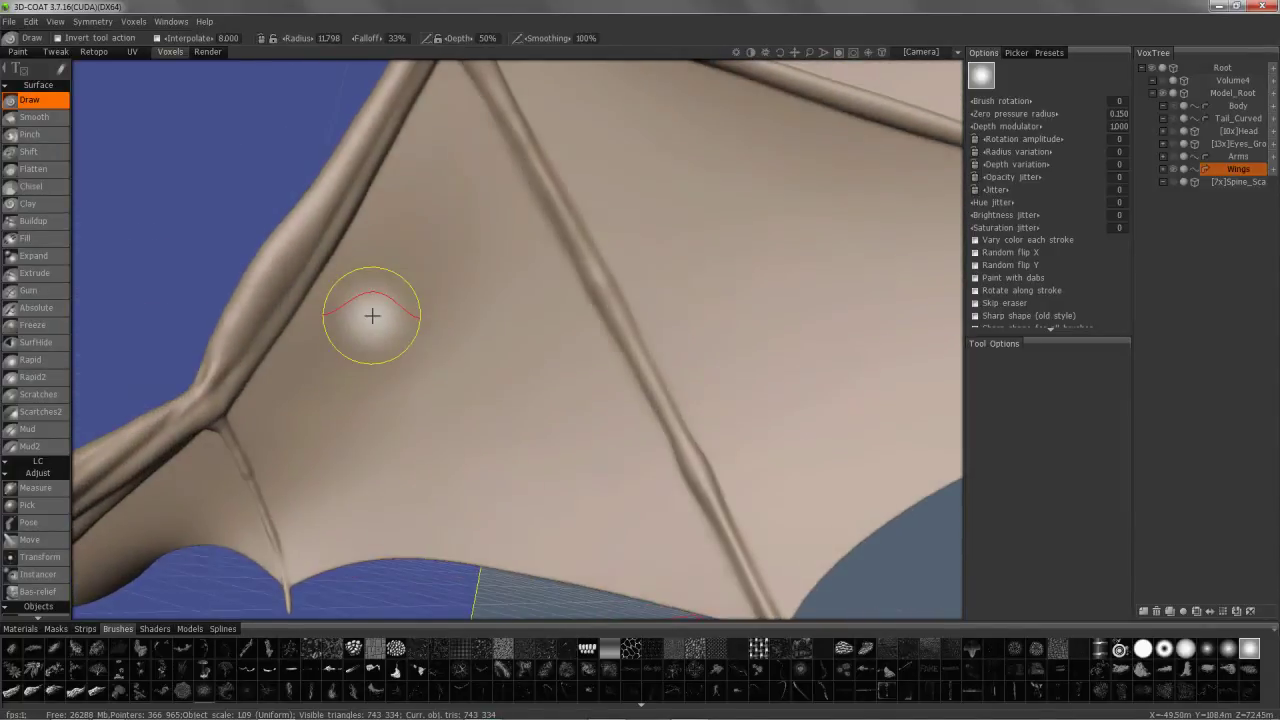
key("w")
scroll(372, 316, "up", 5)
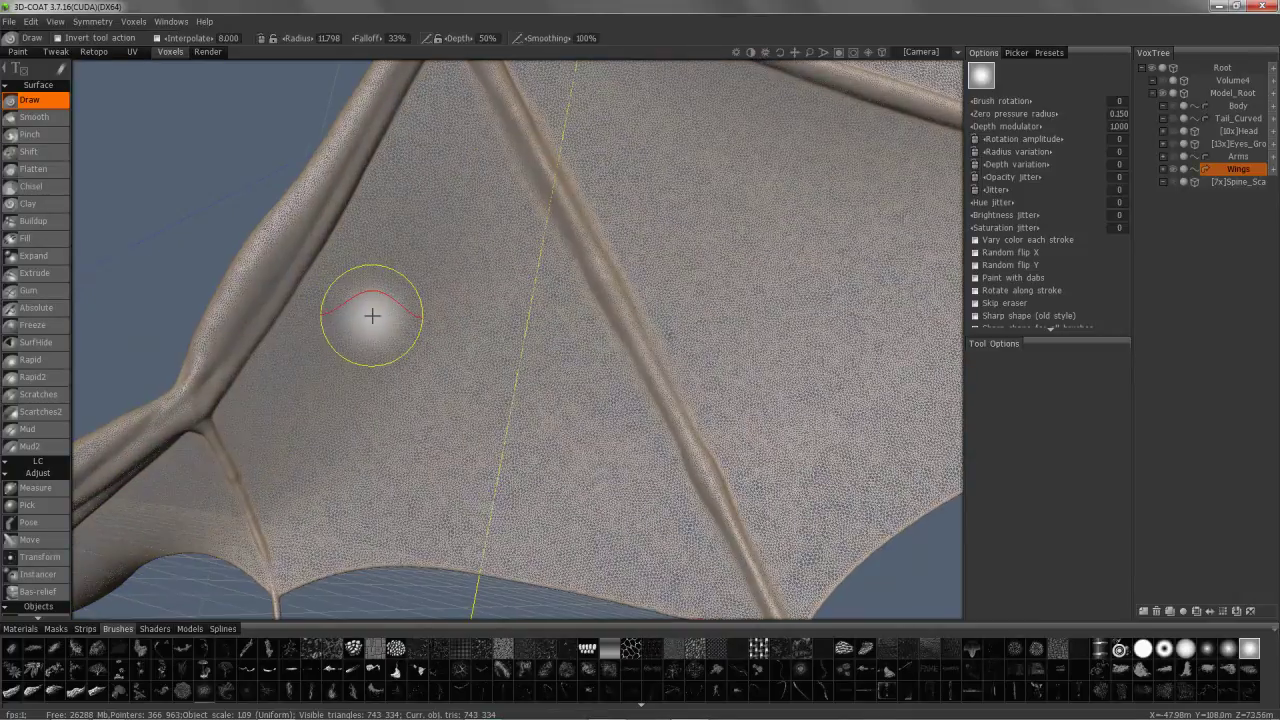
scroll(372, 316, "down", 1)
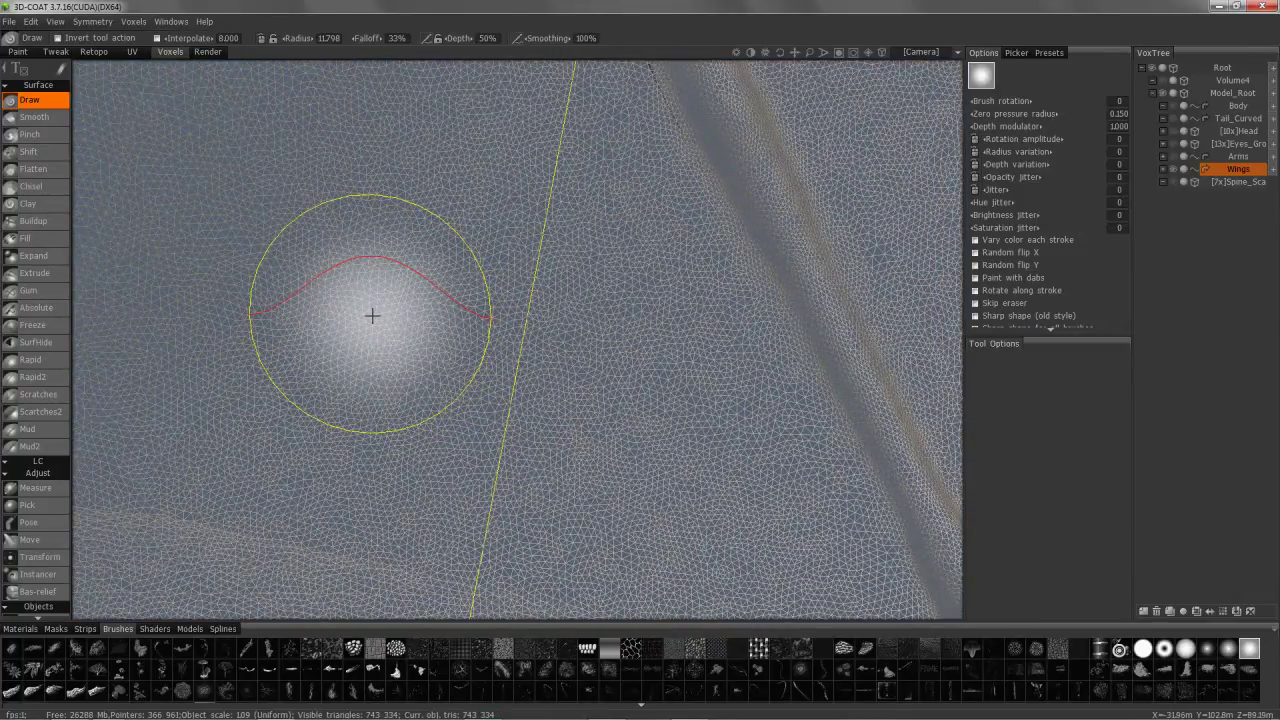
scroll(372, 316, "down", 1)
key("w")
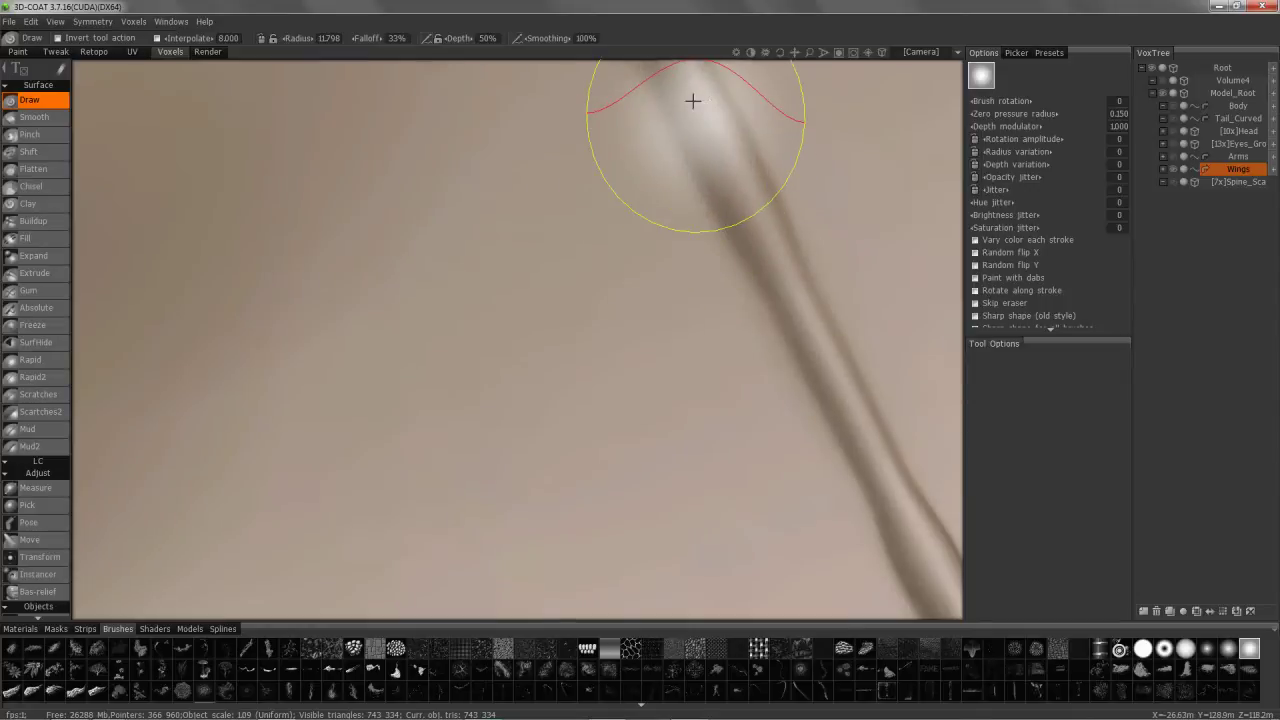
Set the brush radius to 6.210 and examine the thin wing spur and membrane edge, toggling the wireframe.
right_click_drag(711, 140, 658, 139)
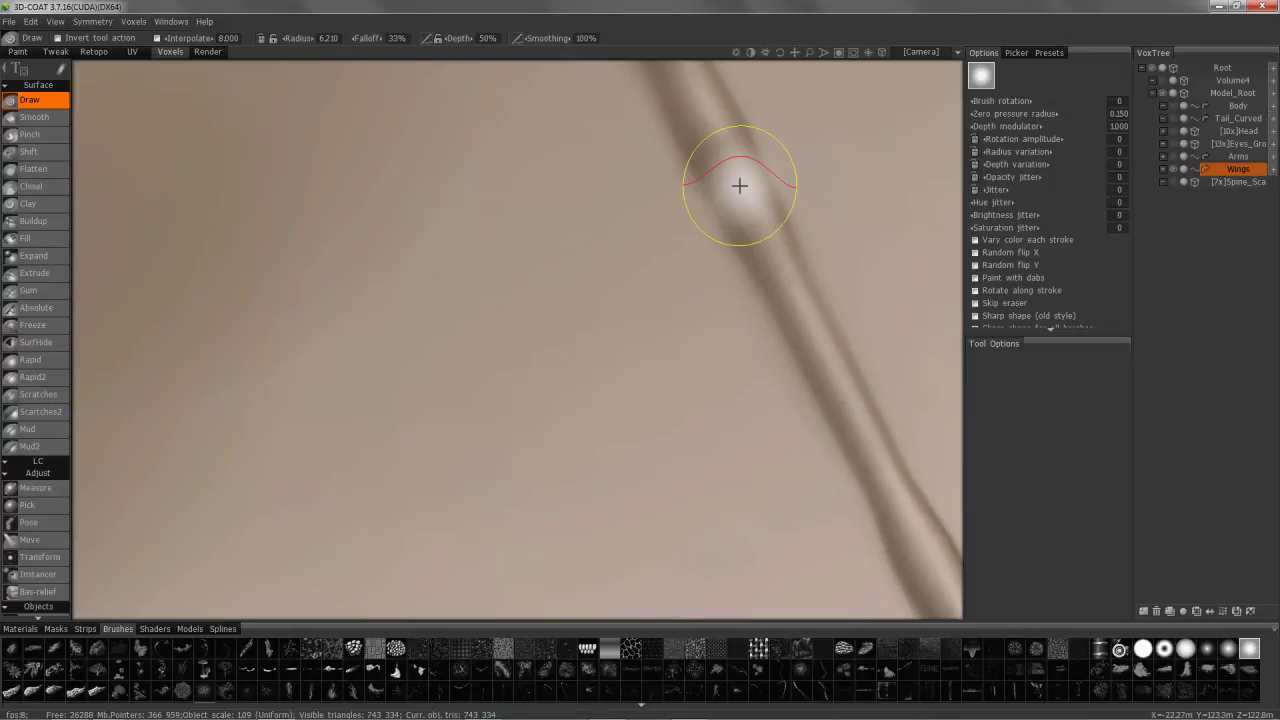
key("w")
key("w")
mouse_move(554, 207)
right_mouse_down("alt")
mouse_move(491, 286)
mouse_move(565, 455)
right_mouse_up("alt")
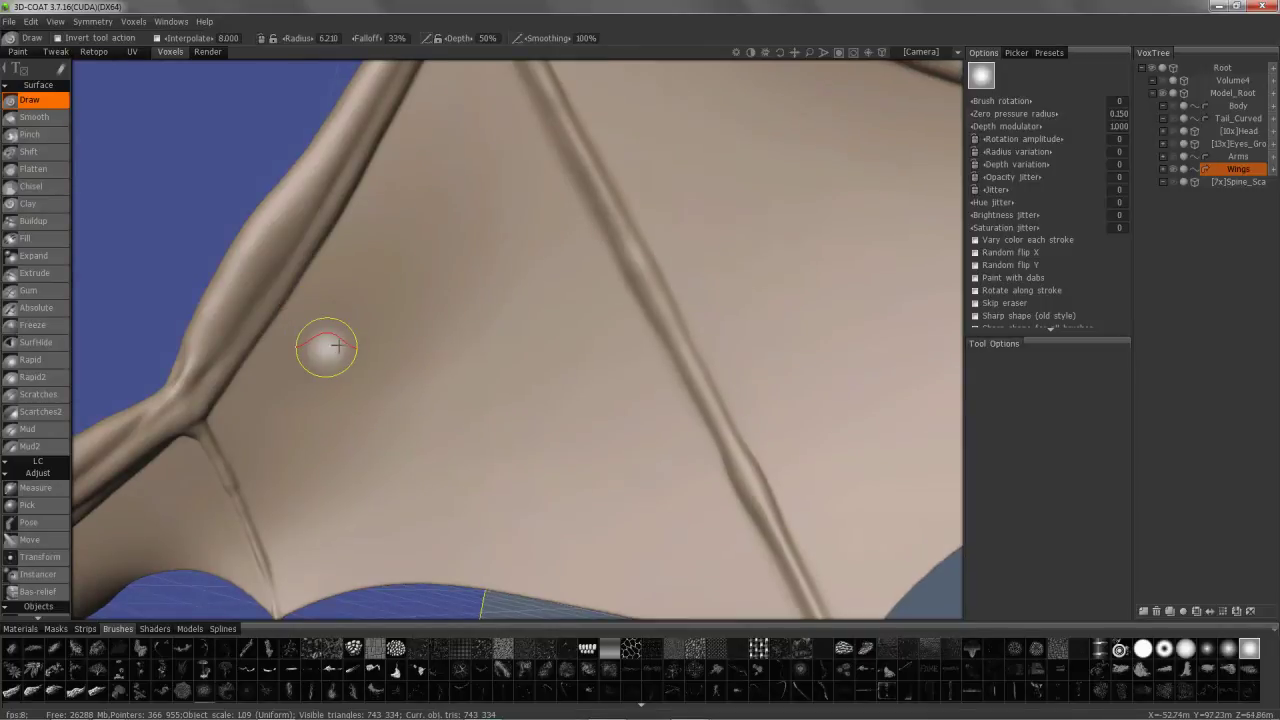
middle_click_drag(341, 346, 341, 401, "alt")
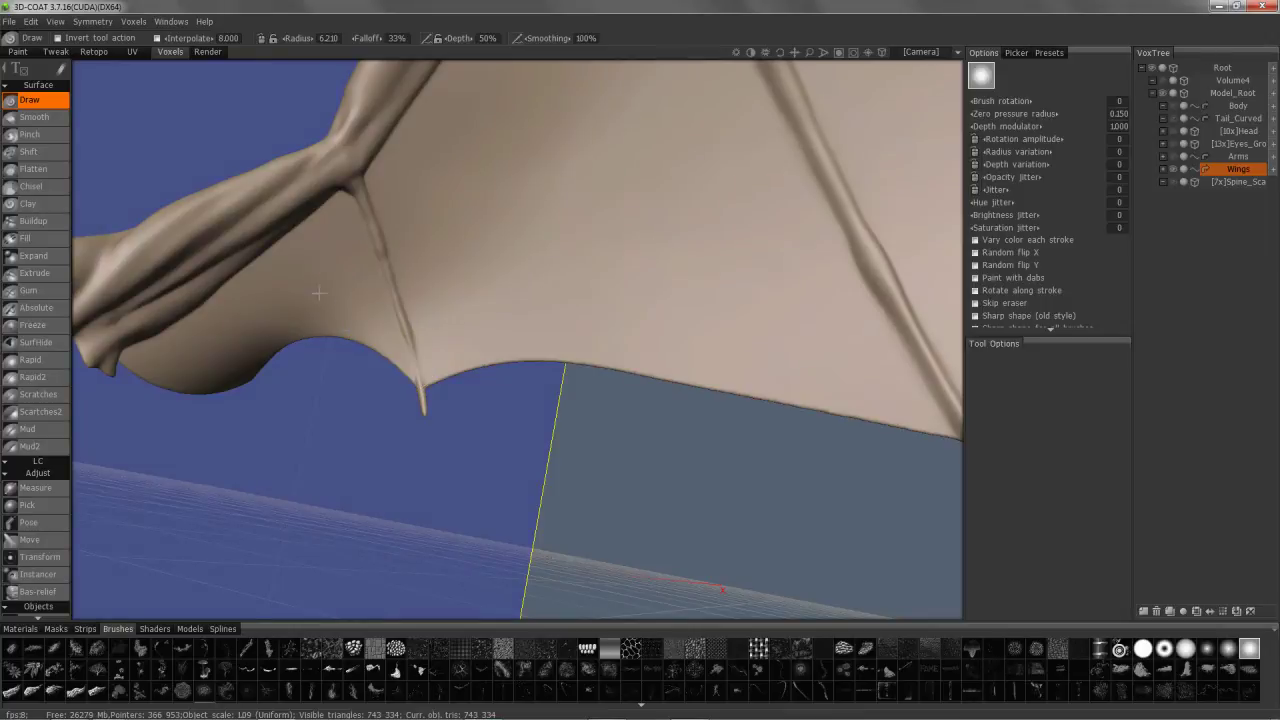
scroll(338, 329, "up", 3)
scroll(347, 334, "up", 2)
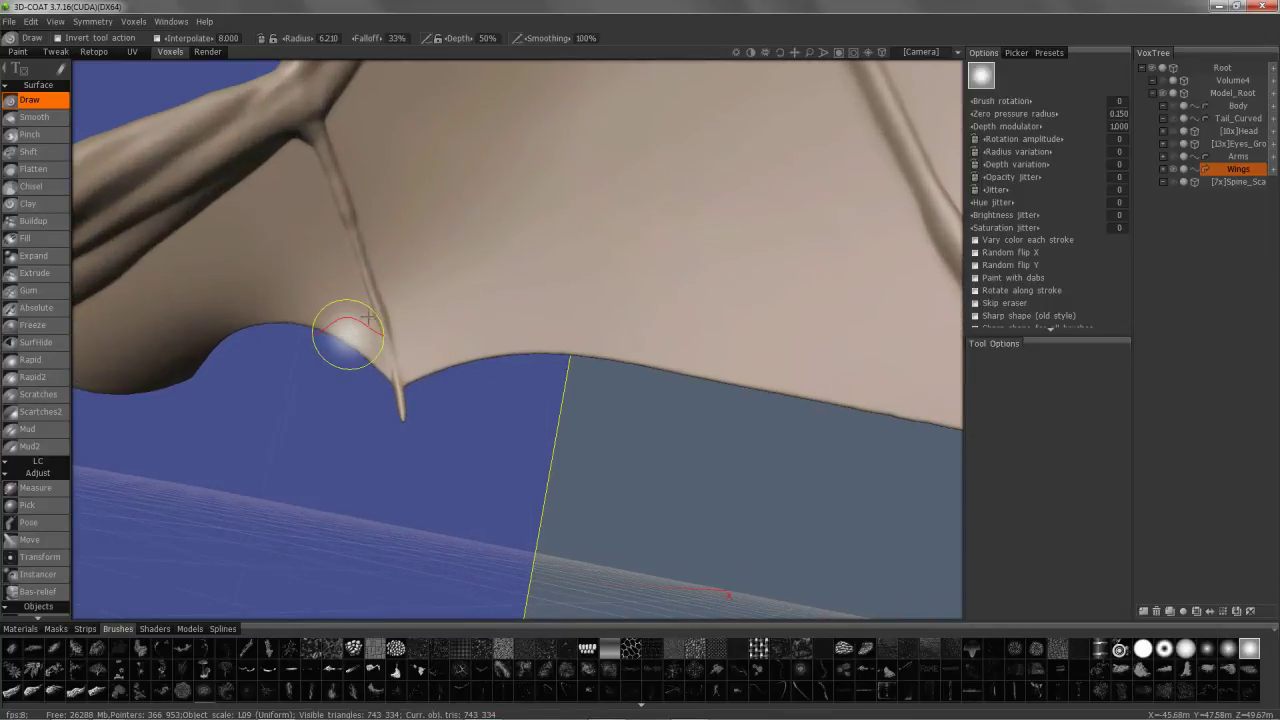
key("w")
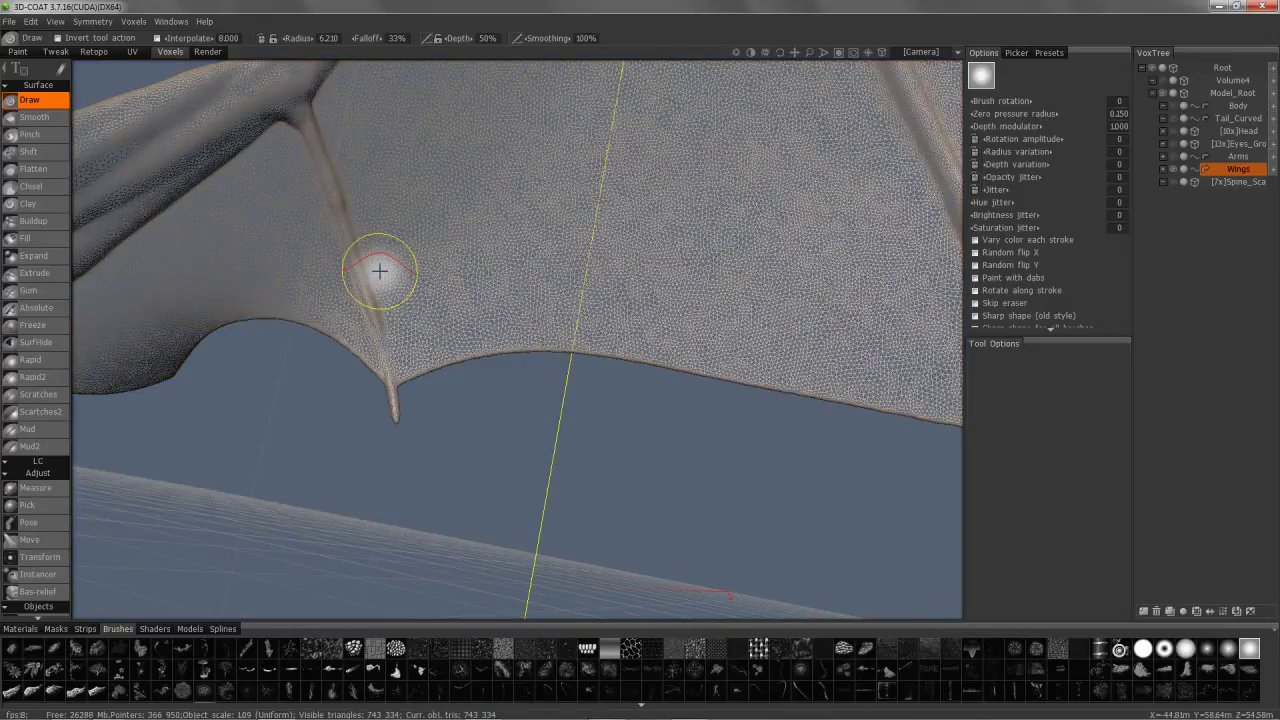
left_click_drag(380, 271, 372, 271, "alt")
middle_click_drag(380, 270, 380, 270)
left_click_drag(380, 271, 380, 271, "alt")
key("w")
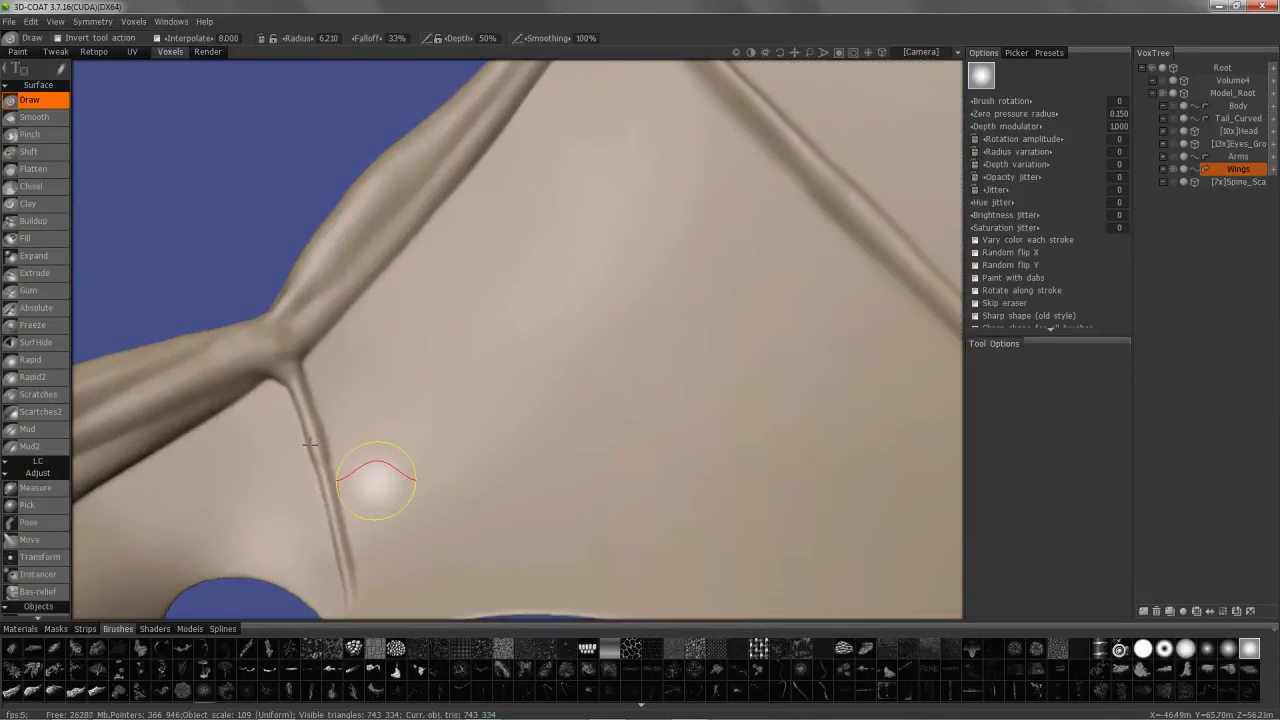
Resize the brush beside the small wing spur and view the whole decimated wing in shaded display.
middle_click_drag(340, 407, 352, 243)
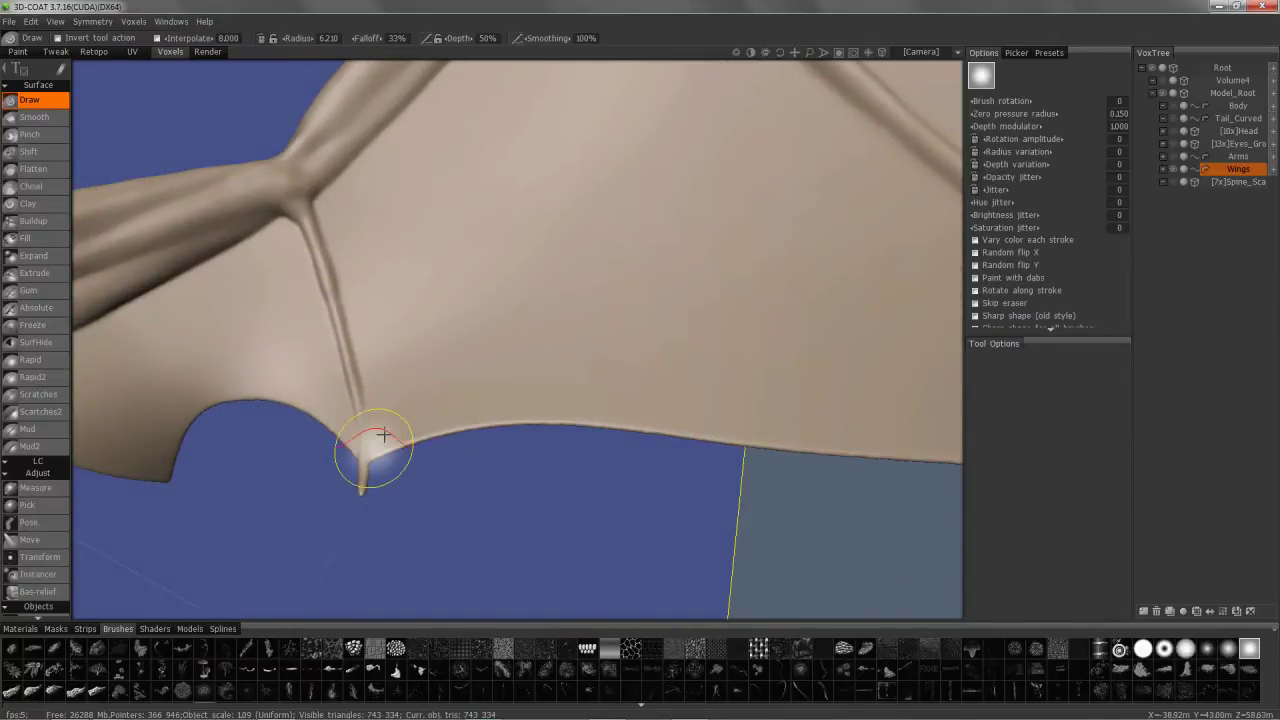
right_click_drag(385, 433, 367, 430)
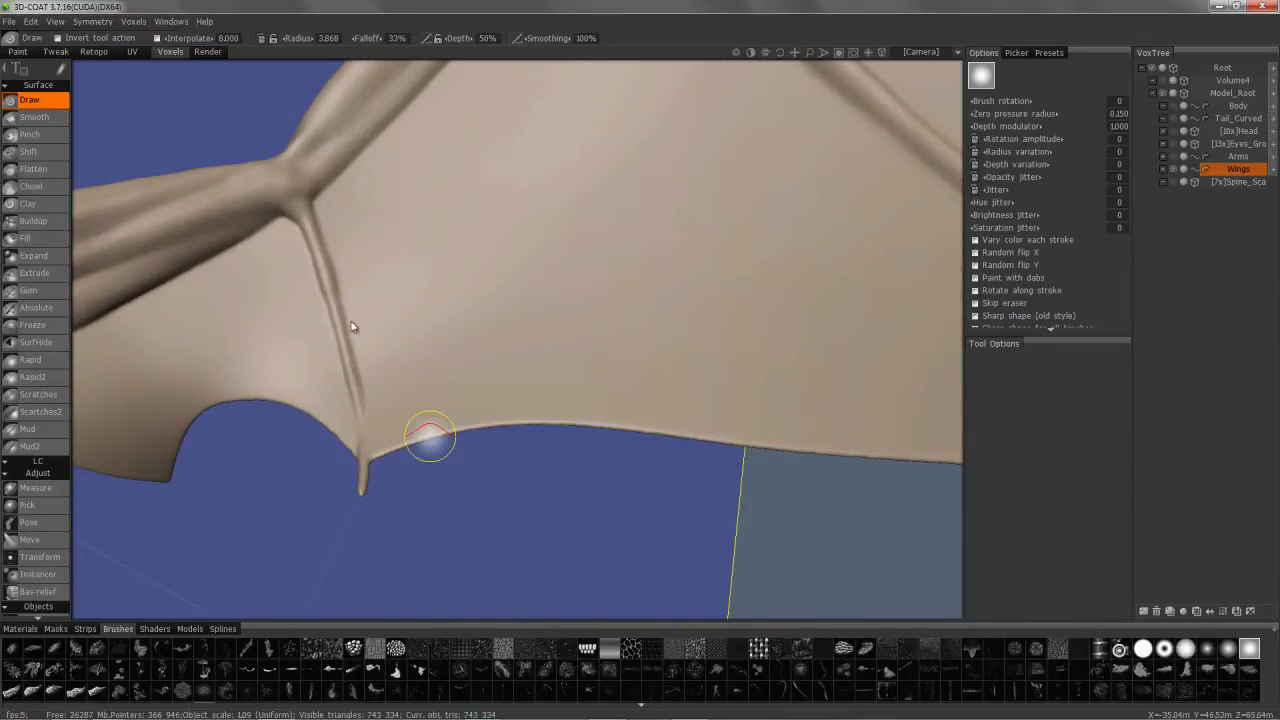
right_click_drag(375, 232, 420, 228, "alt")
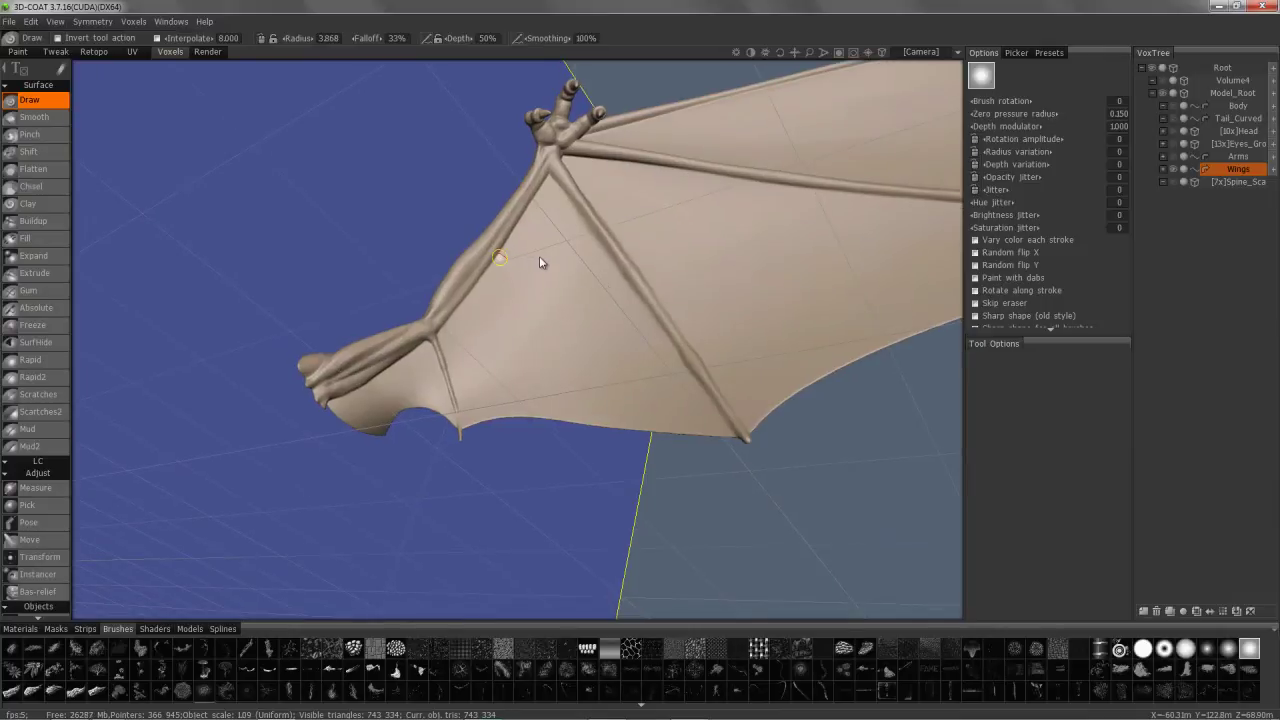
left_click_drag(539, 256, 542, 257, "alt")
middle_click_drag(542, 257, 472, 307)
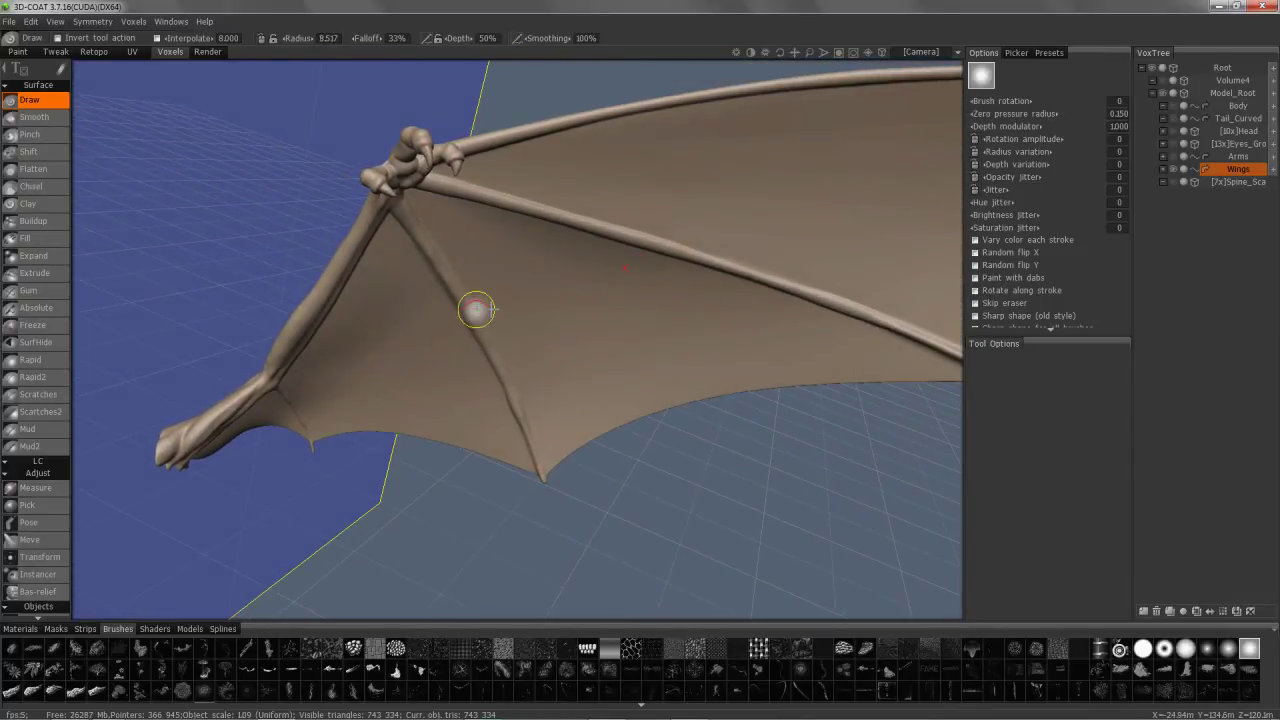
mouse_move(506, 263)
left_mouse_down("alt")
mouse_move(588, 306)
mouse_move(523, 291)
mouse_move(504, 268)
left_mouse_up("alt")
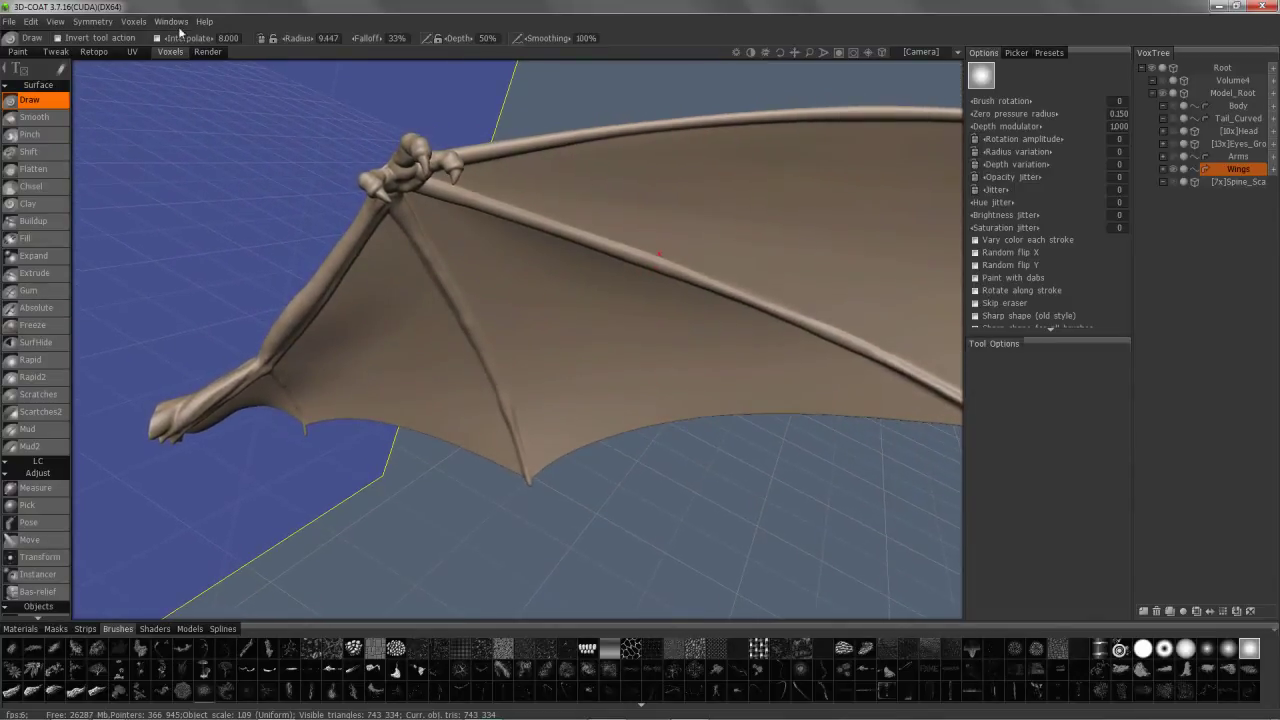
Open the proxy visualisation options for the Wings volume.
left_click(132, 22)
mouse_move(165, 330)
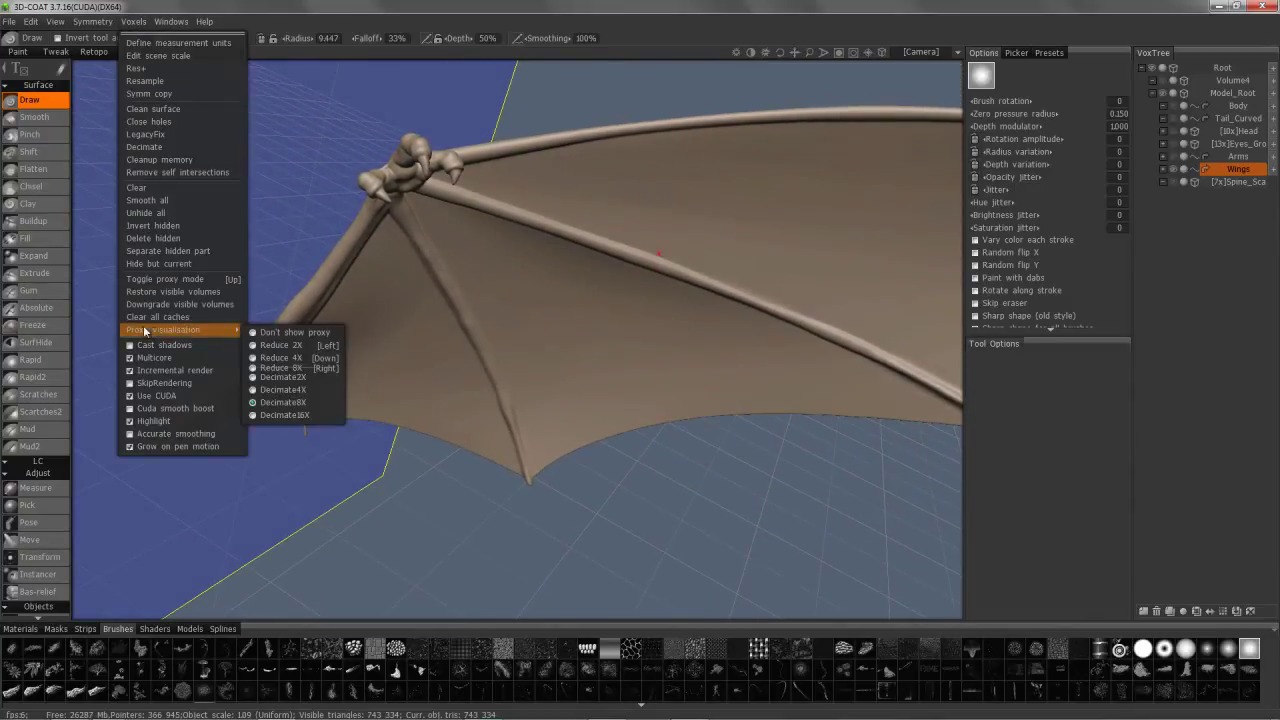